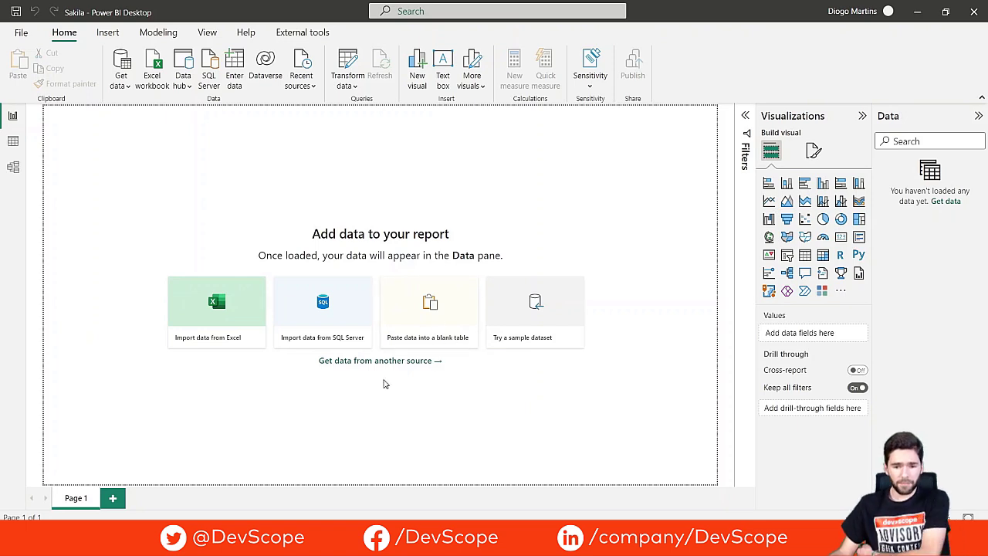
{"action": "left_click", "coordinate": [348, 68]}
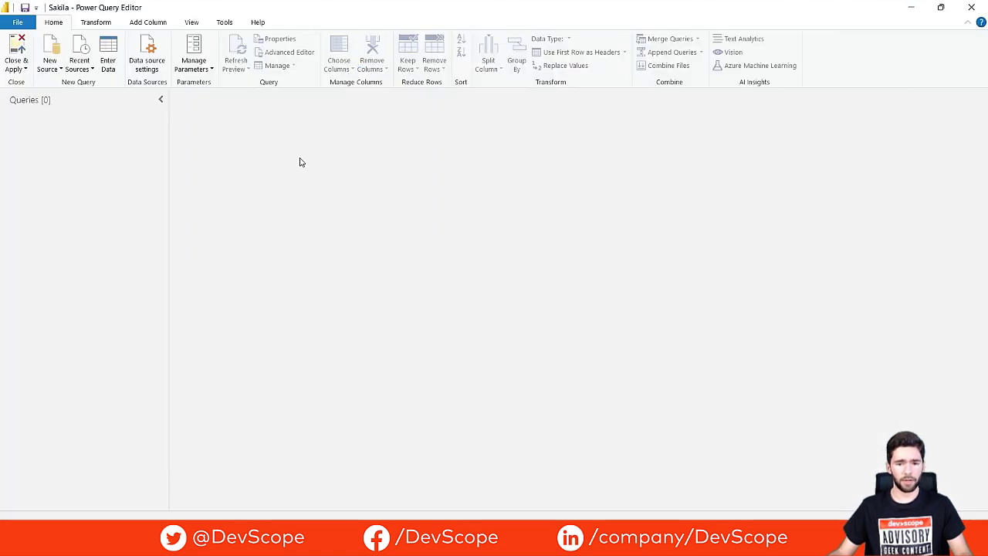
{"action": "left_click", "coordinate": [55, 49]}
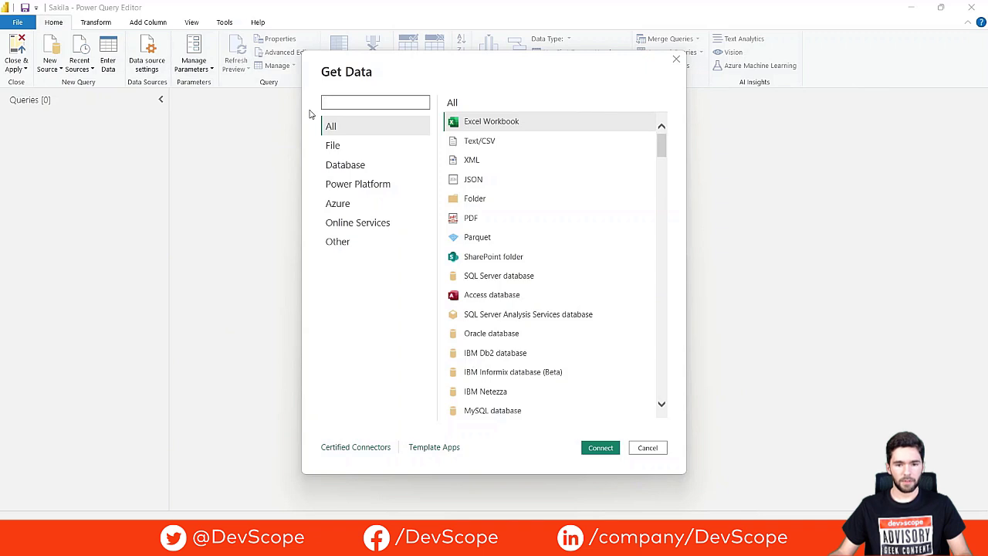
{"action": "type", "text": "MySQ"}
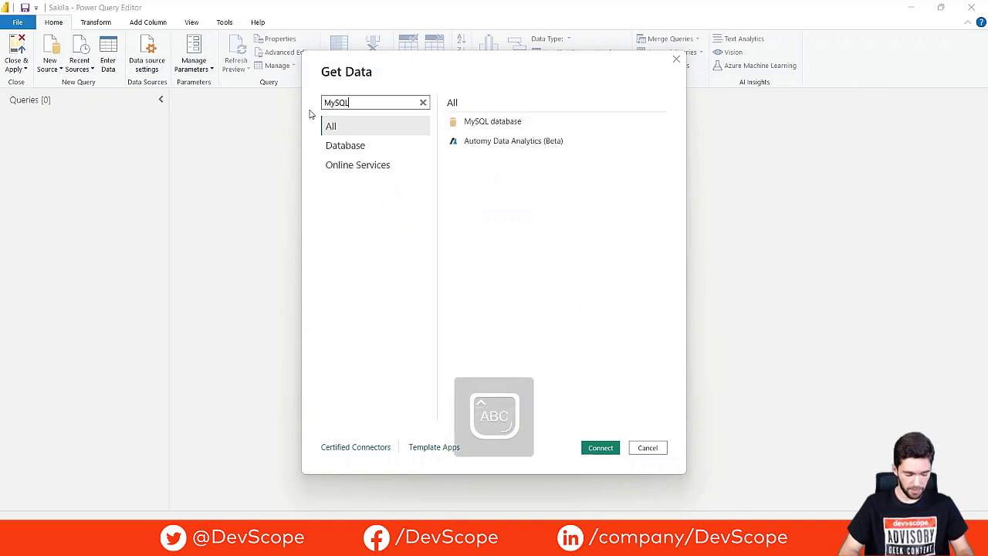
{"action": "type", "text": "L"}
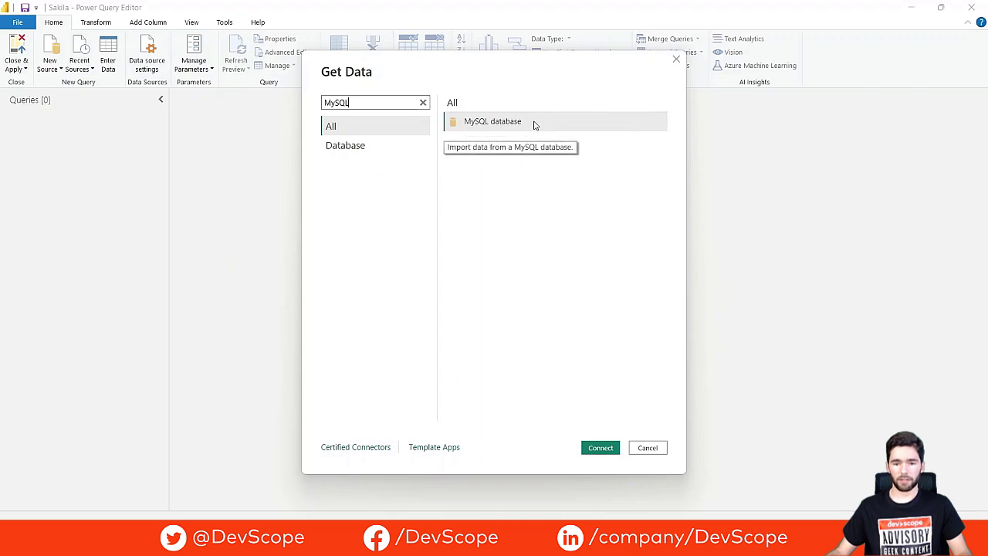
{"action": "double_click", "coordinate": [534, 125]}
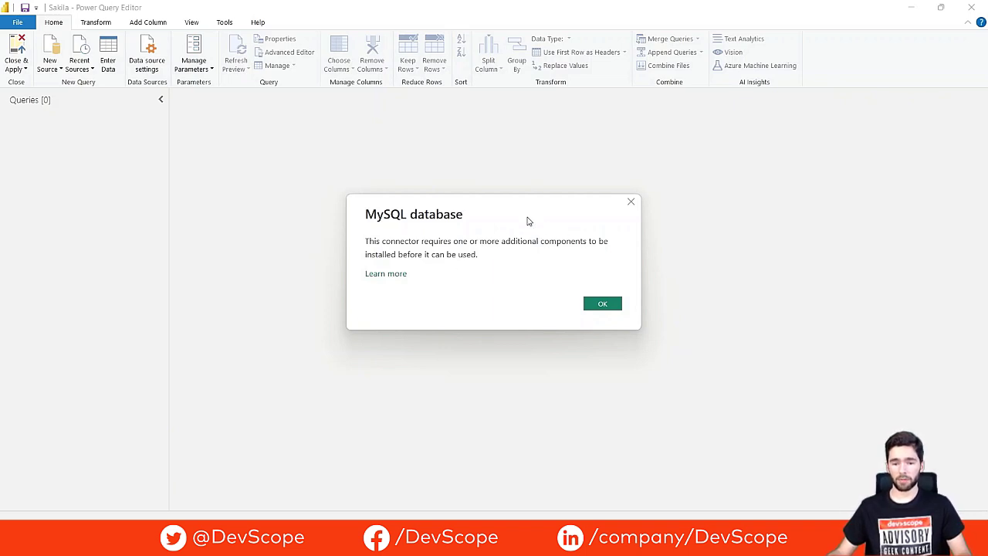
Step: Dismiss the missing-components message, then close the Power Query Editor and the Sakila report
{"action": "left_click", "coordinate": [631, 202]}
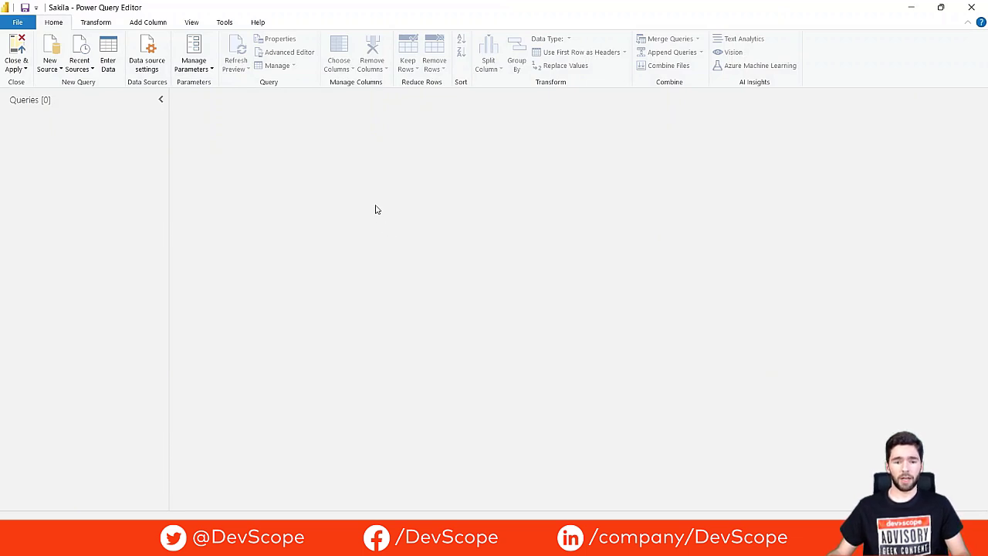
{"action": "left_click", "coordinate": [972, 7]}
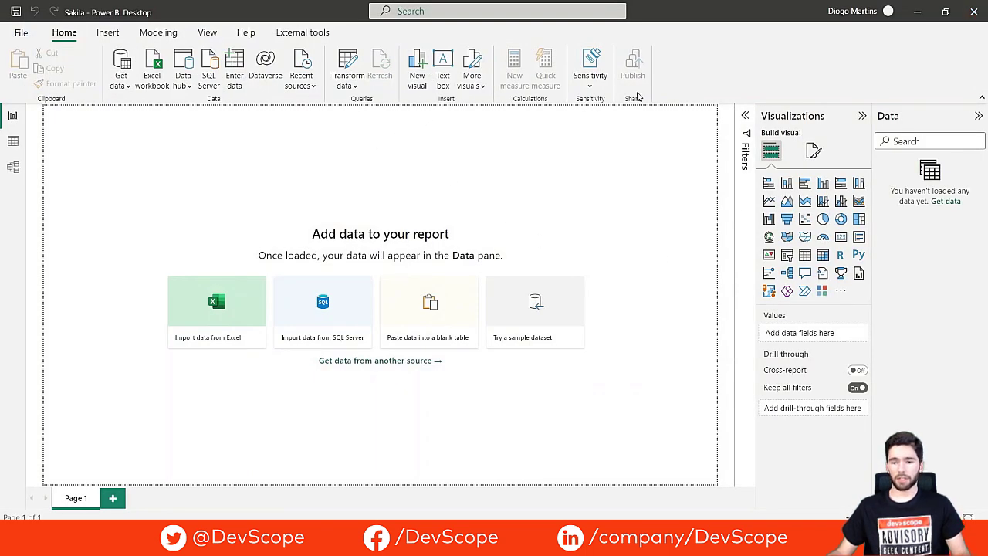
{"action": "left_click", "coordinate": [972, 10]}
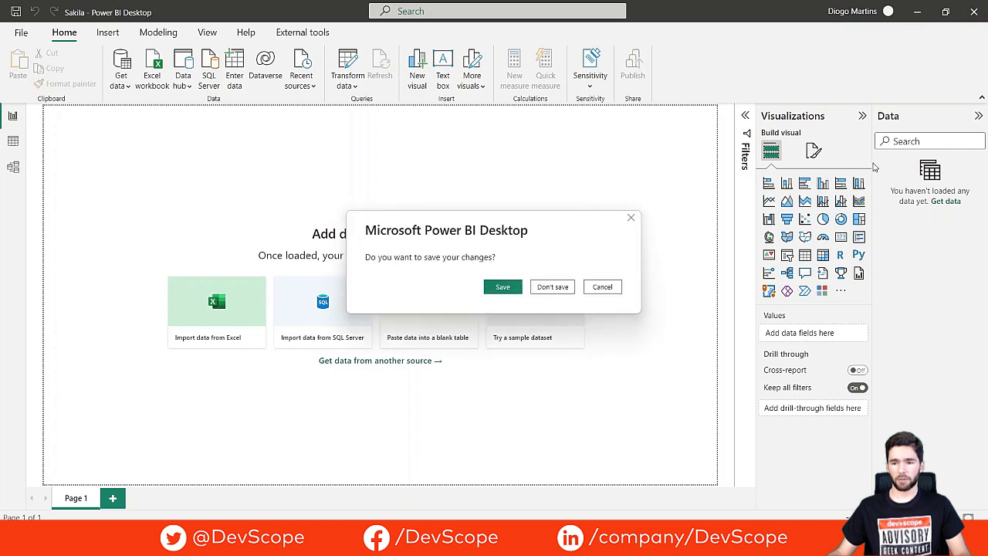
Step: Save the report, then run mysql-connector-net-8.0.32.msi from Chrome downloads with a Typical setup
{"action": "left_click", "coordinate": [502, 287]}
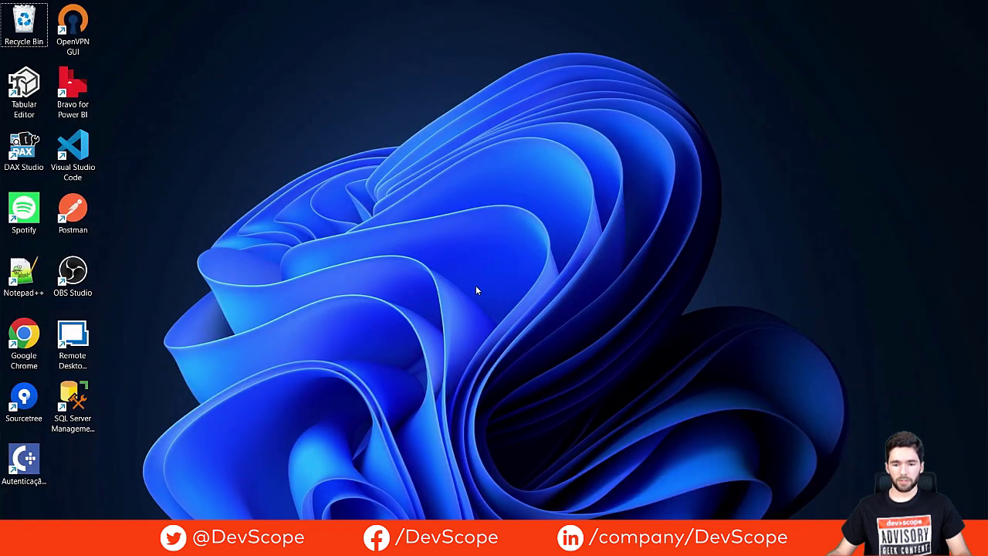
{"action": "key", "text": "alt+Tab"}
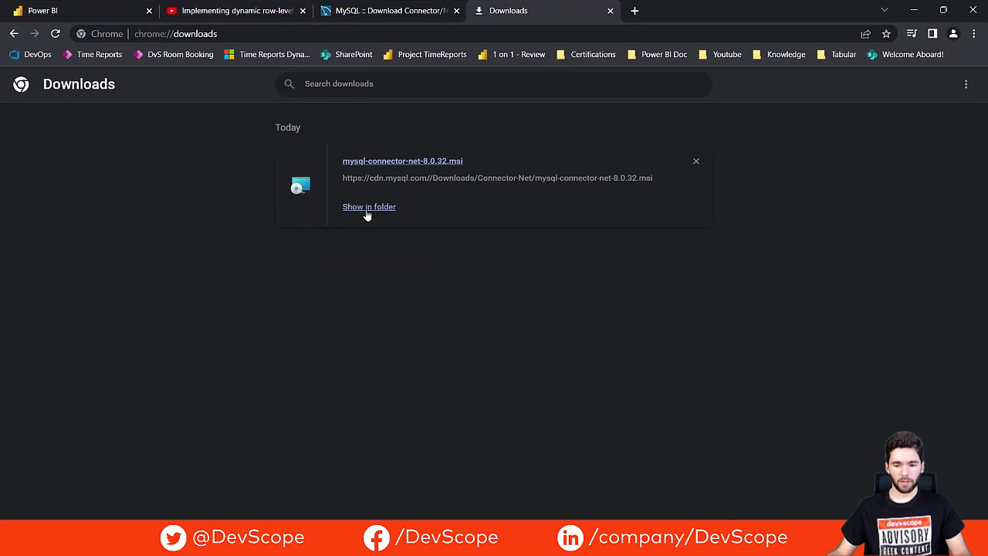
{"action": "left_click", "coordinate": [386, 161]}
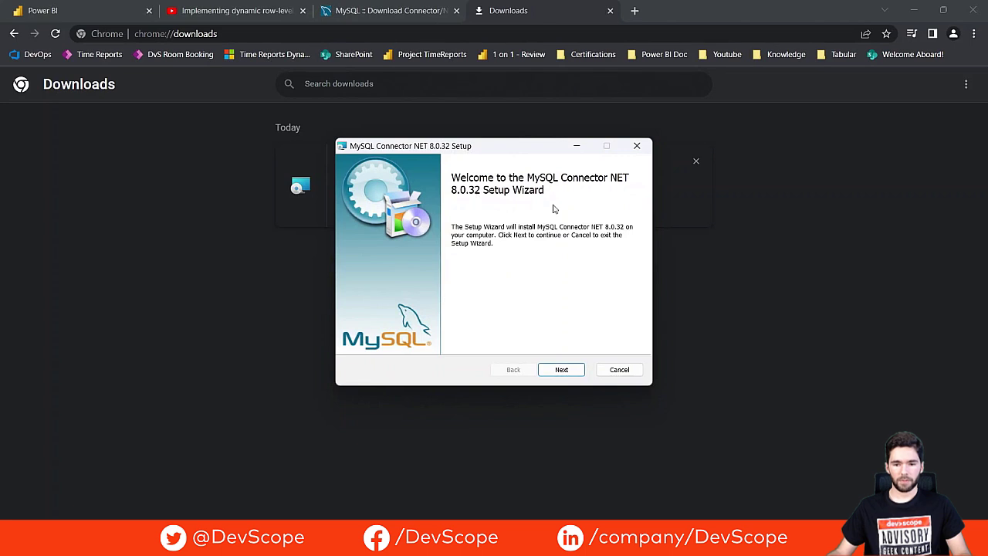
{"action": "left_click", "coordinate": [562, 370]}
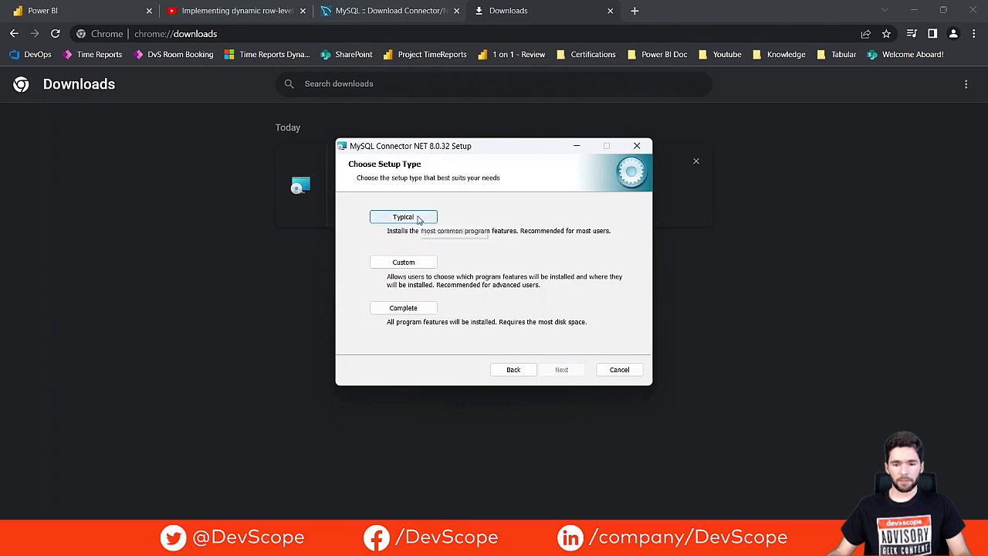
{"action": "left_click", "coordinate": [417, 219]}
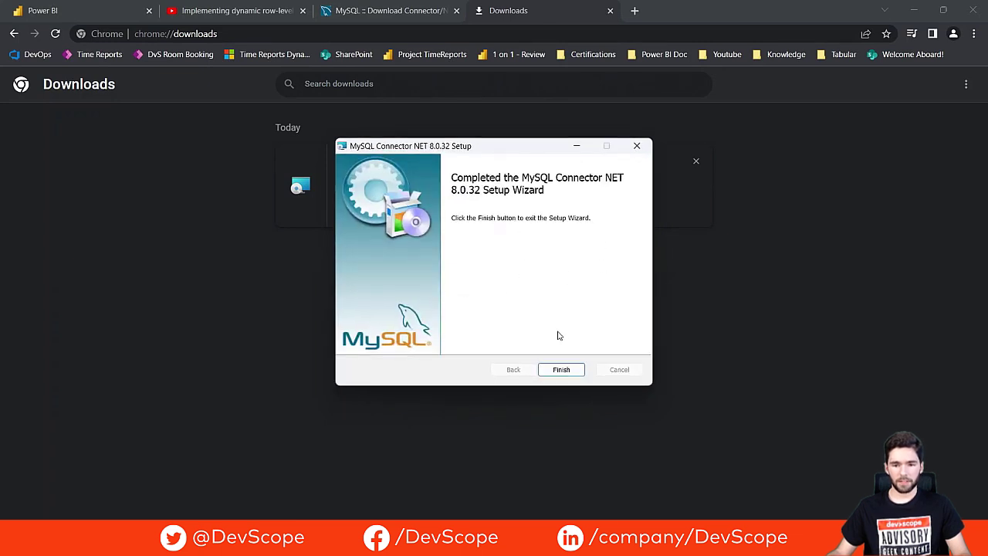
Step: Finish the connector installer, reopen Sakila.pbix from Start search and open Transform data
{"action": "left_click", "coordinate": [562, 370]}
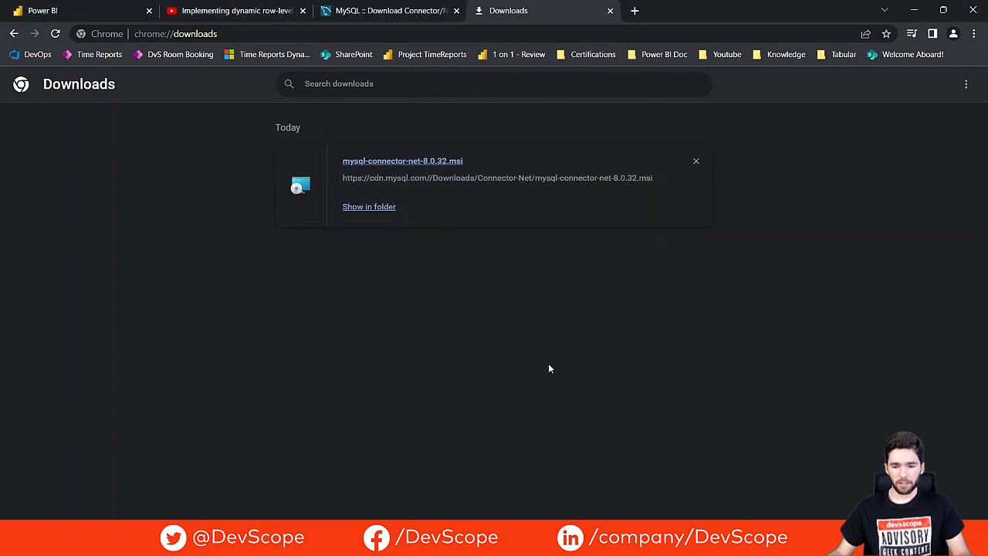
{"action": "key", "text": "super"}
{"action": "type", "text": "SAKILA"}
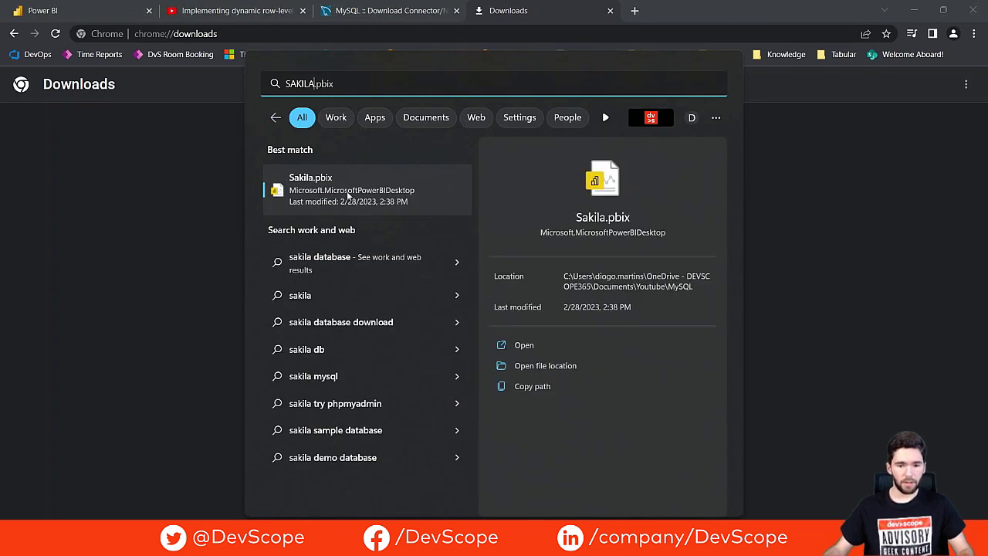
{"action": "left_click", "coordinate": [347, 193]}
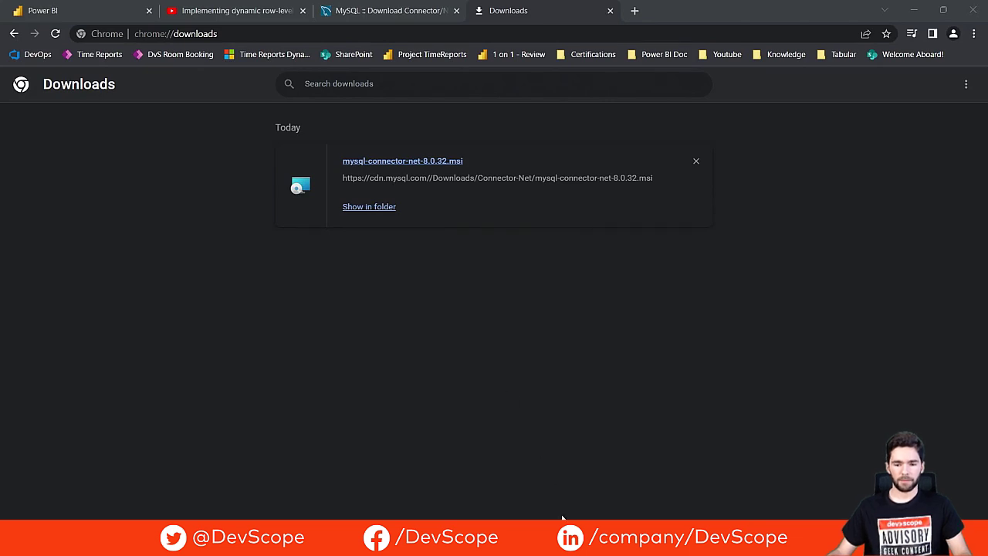
{"action": "left_click", "coordinate": [520, 468]}
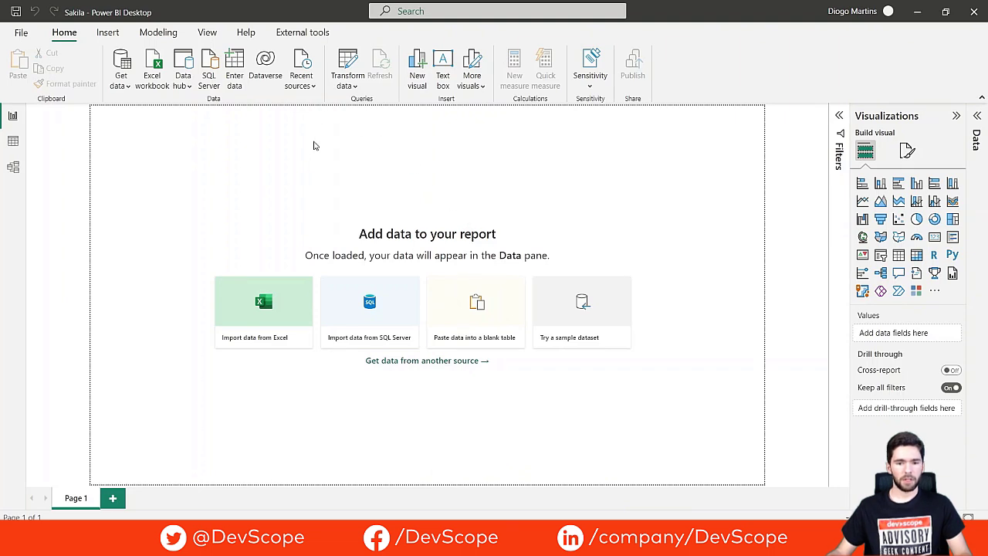
{"action": "left_click", "coordinate": [349, 63]}
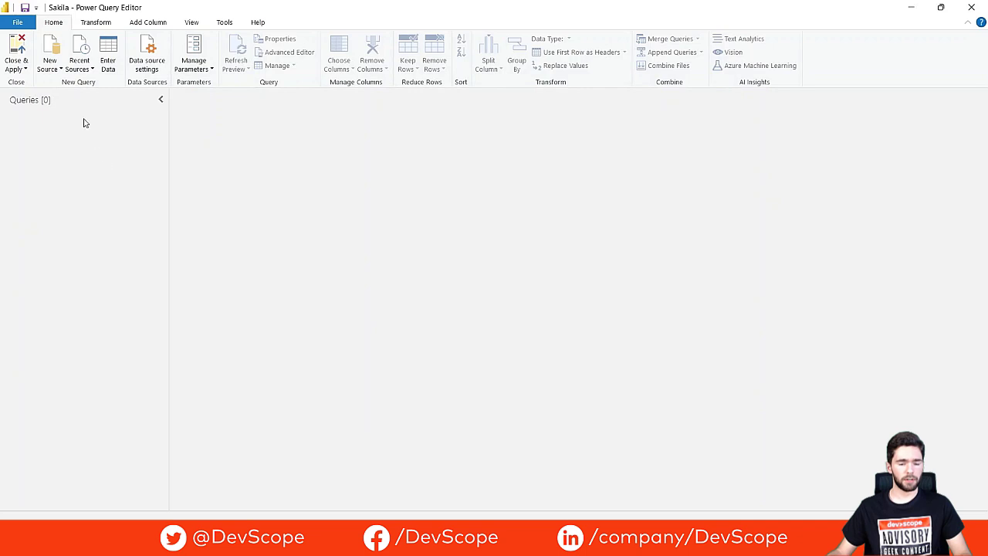
Step: Add a new source and search the Get Data list for 'MySQL'
{"action": "left_click", "coordinate": [54, 45]}
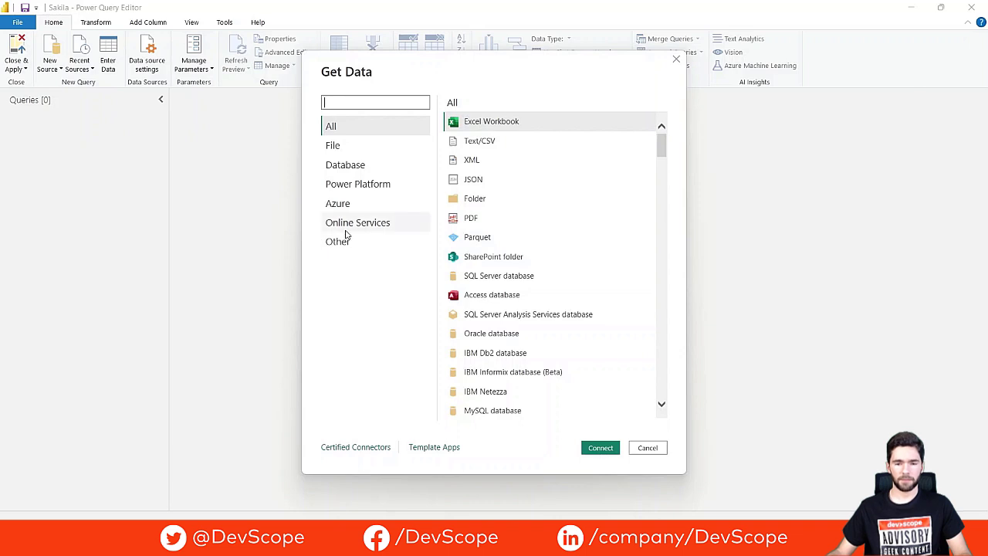
{"action": "type", "text": "mysql"}
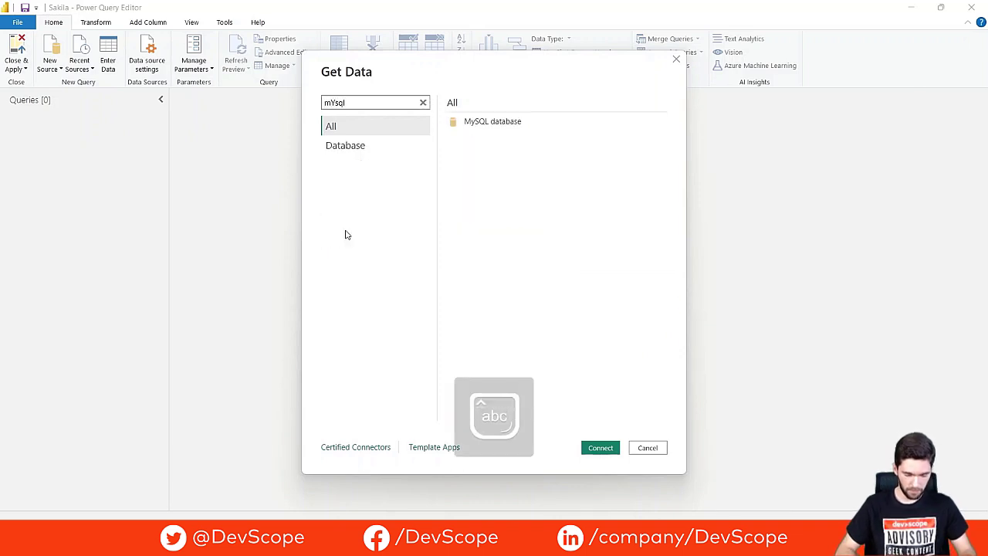
{"action": "key", "text": "BackSpace"}
{"action": "key", "text": "BackSpace"}
{"action": "key", "text": "BackSpace"}
{"action": "key", "text": "BackSpace"}
{"action": "key", "text": "BackSpace"}
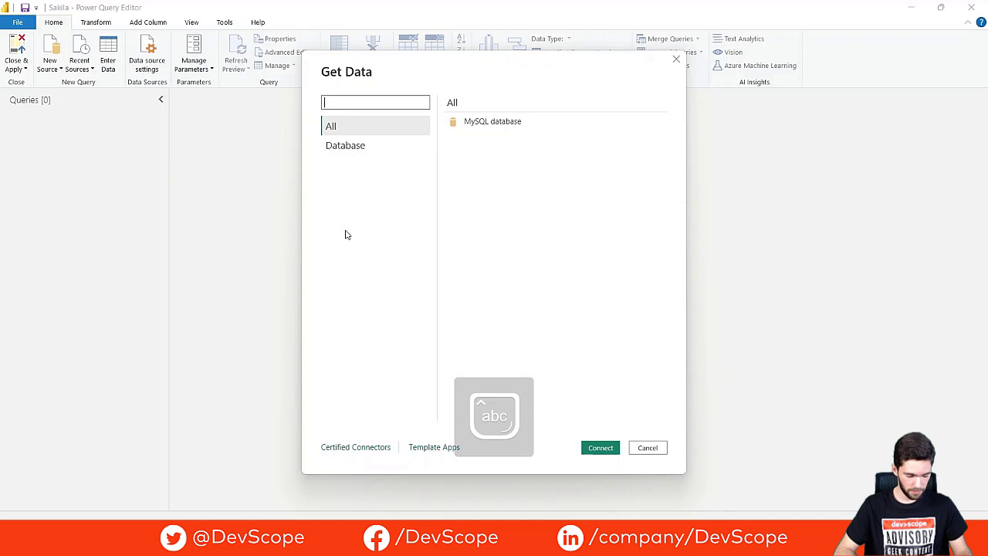
{"action": "key", "text": "Caps_Lock"}
{"action": "type", "text": "MySQL"}
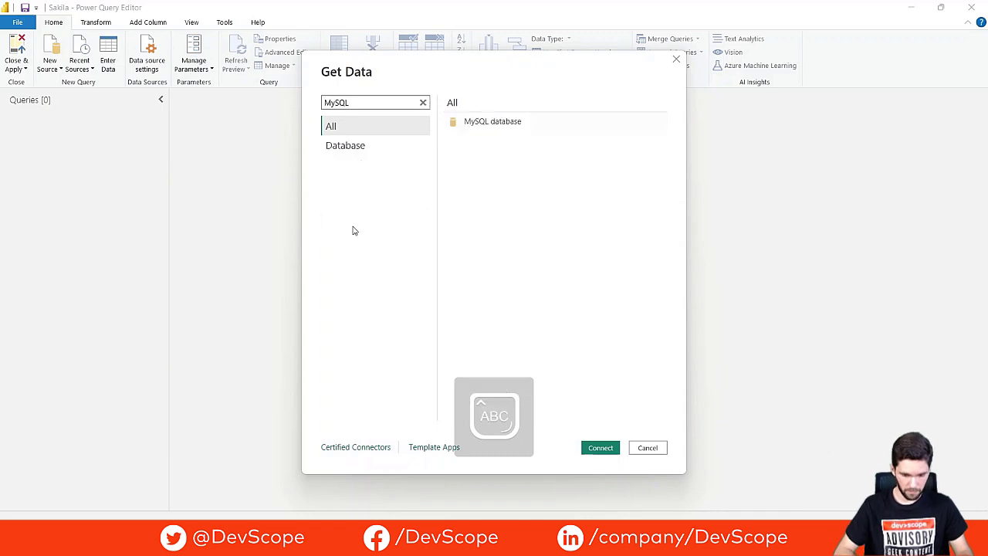
Step: Connect the MySQL database connector to server localhost and database sakila
{"action": "double_click", "coordinate": [536, 130]}
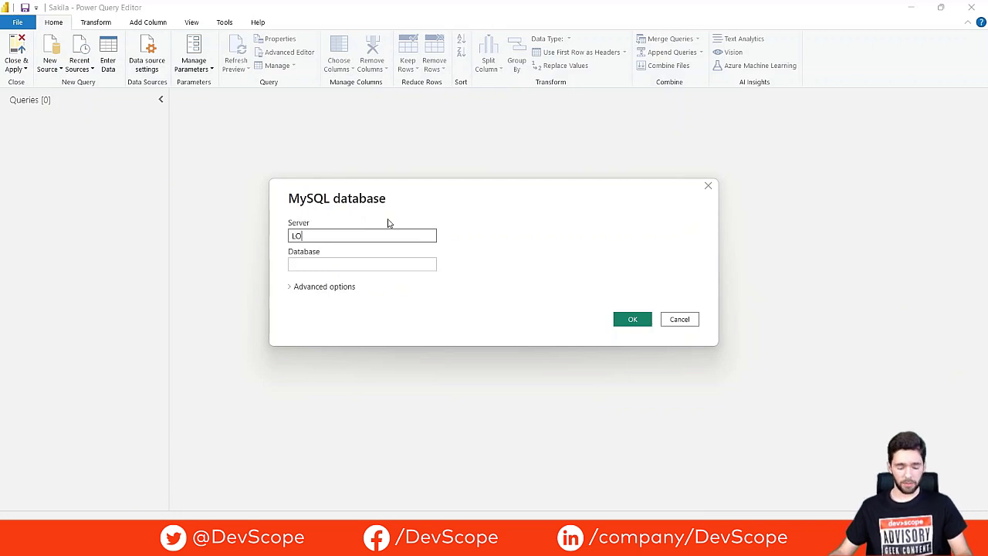
{"action": "key", "text": "BackSpace"}
{"action": "key", "text": "BackSpace"}
{"action": "key", "text": "BackSpace"}
{"action": "key", "text": "BackSpace"}
{"action": "key", "text": "BackSpace"}
{"action": "key", "text": "Caps_Lock"}
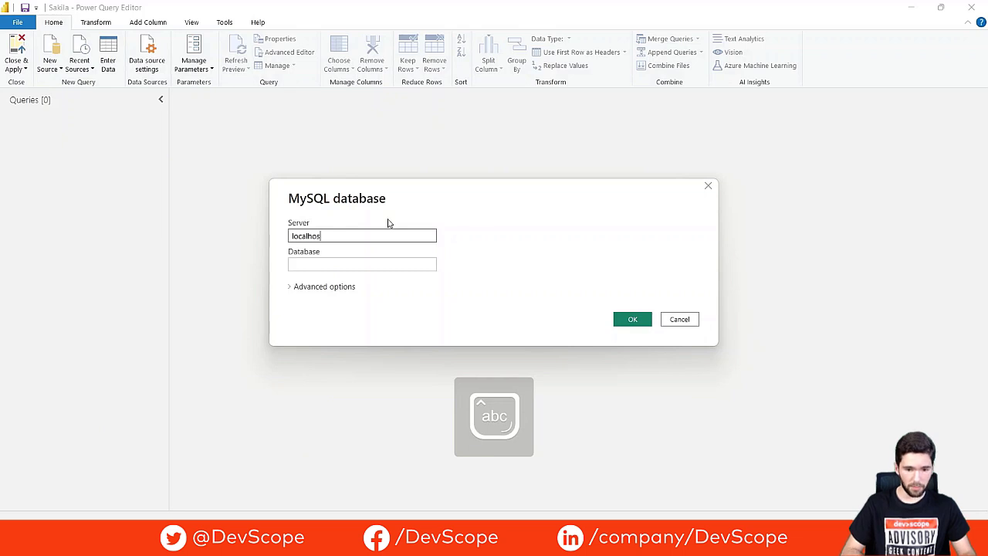
{"action": "left_click", "coordinate": [363, 261]}
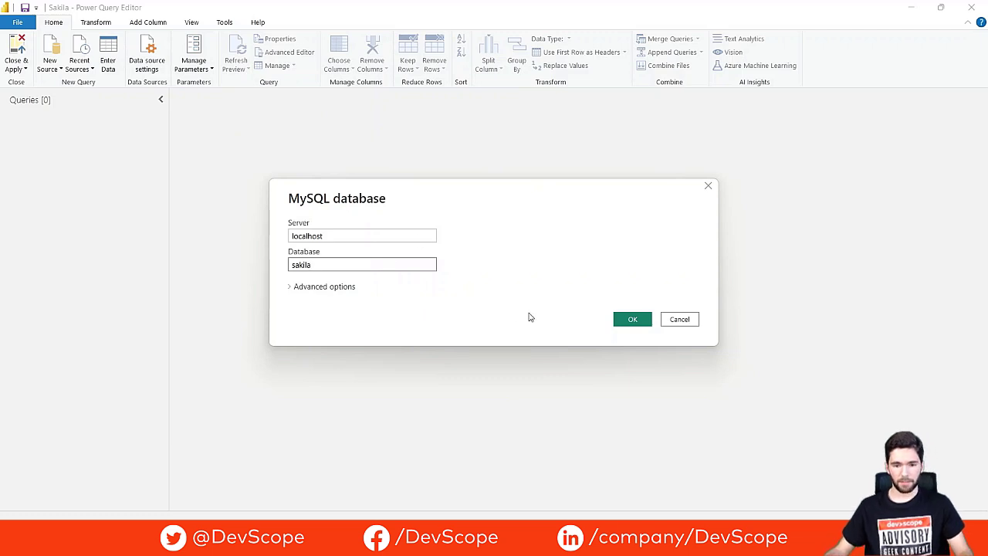
{"action": "left_click", "coordinate": [643, 319]}
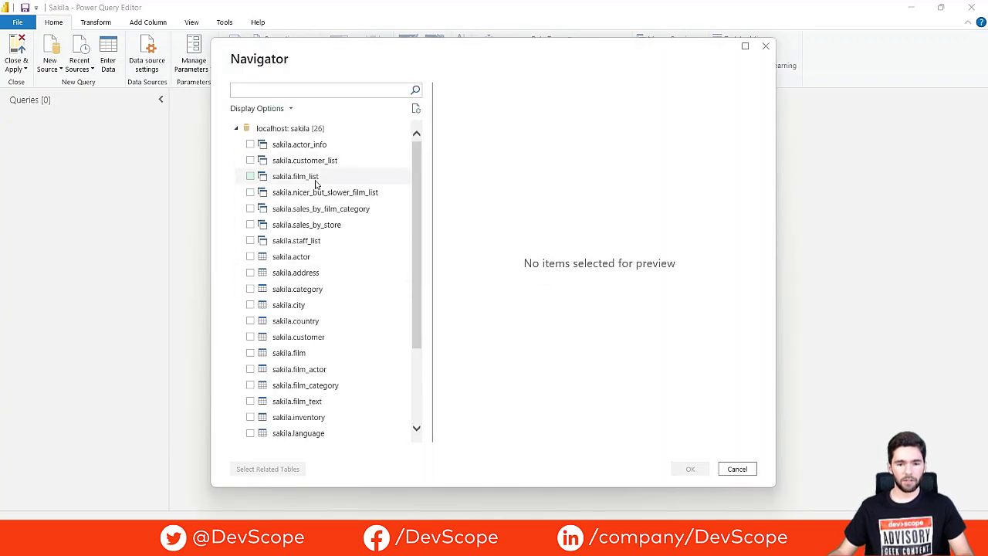
Step: Select the sakila.address, sakila.category and sakila.city tables in the Navigator and load them
{"action": "scroll", "coordinate": [340, 209], "scroll_direction": "down", "scroll_amount": 2}
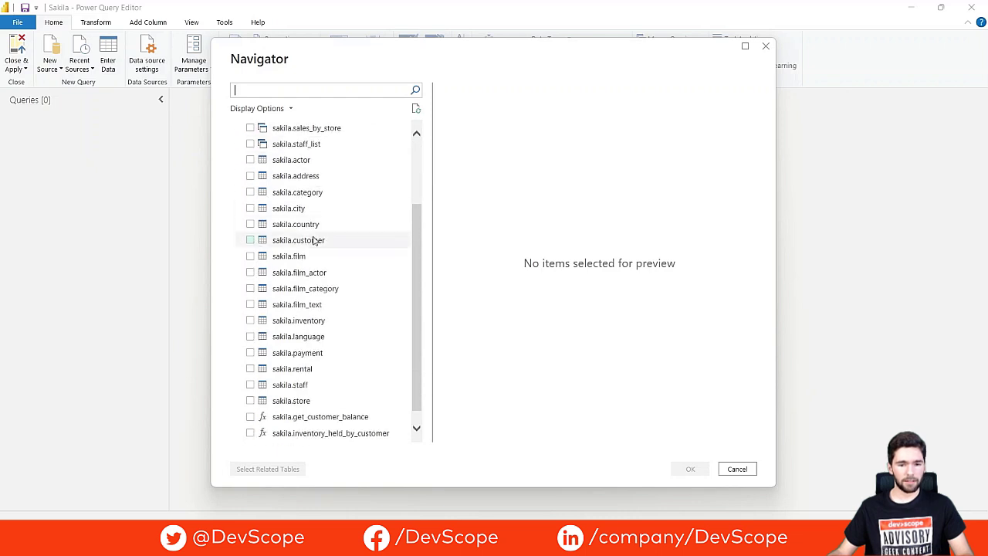
{"action": "left_click", "coordinate": [251, 177]}
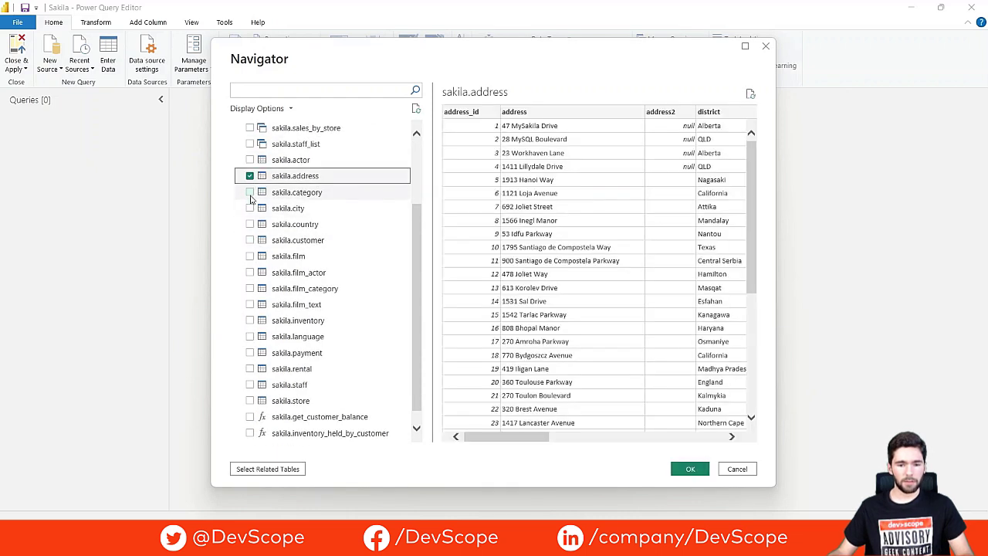
{"action": "left_click", "coordinate": [250, 193]}
{"action": "left_click", "coordinate": [249, 209]}
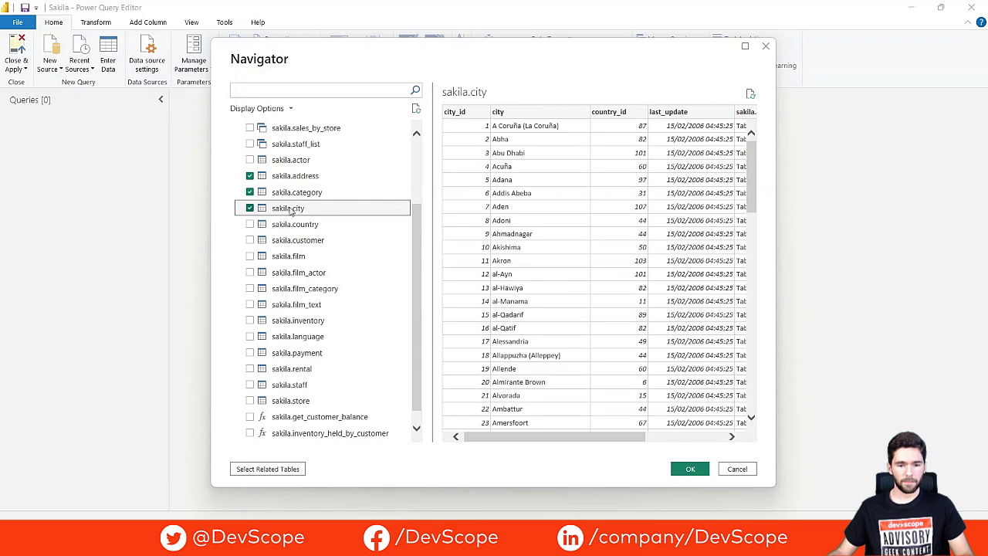
{"action": "left_click", "coordinate": [693, 468]}
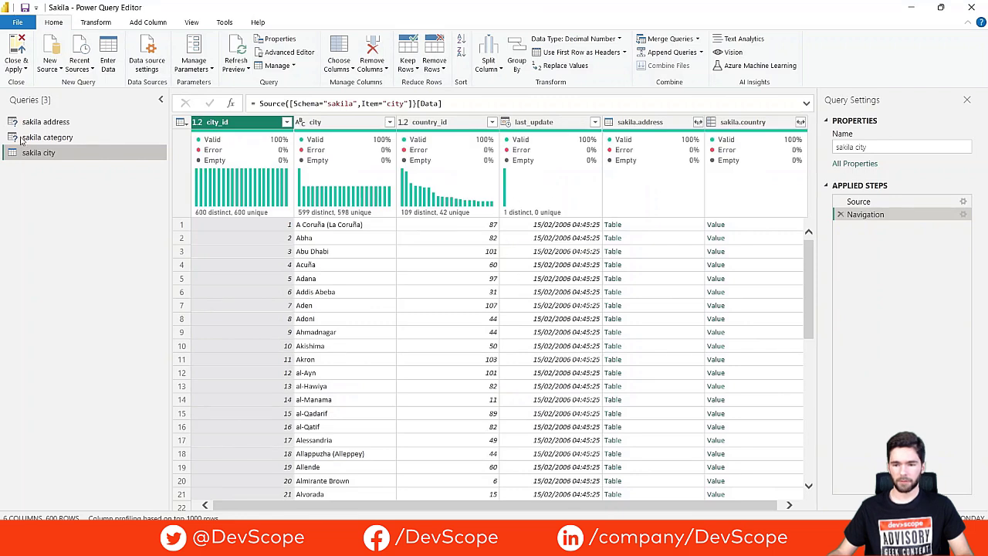
Step: Preview the sakila address, sakila category and sakila city queries in turn
{"action": "left_click", "coordinate": [73, 124]}
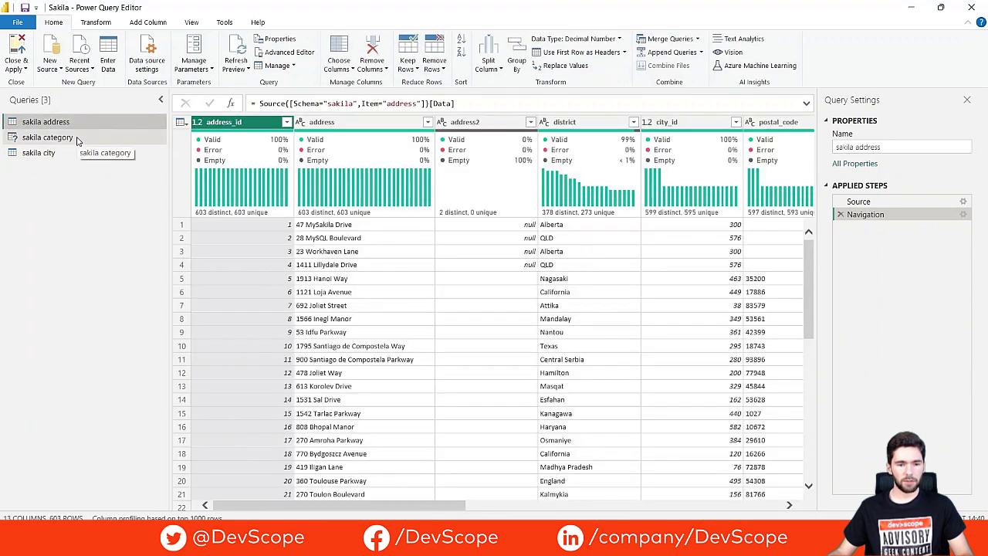
{"action": "left_click", "coordinate": [77, 138]}
{"action": "left_click", "coordinate": [75, 154]}
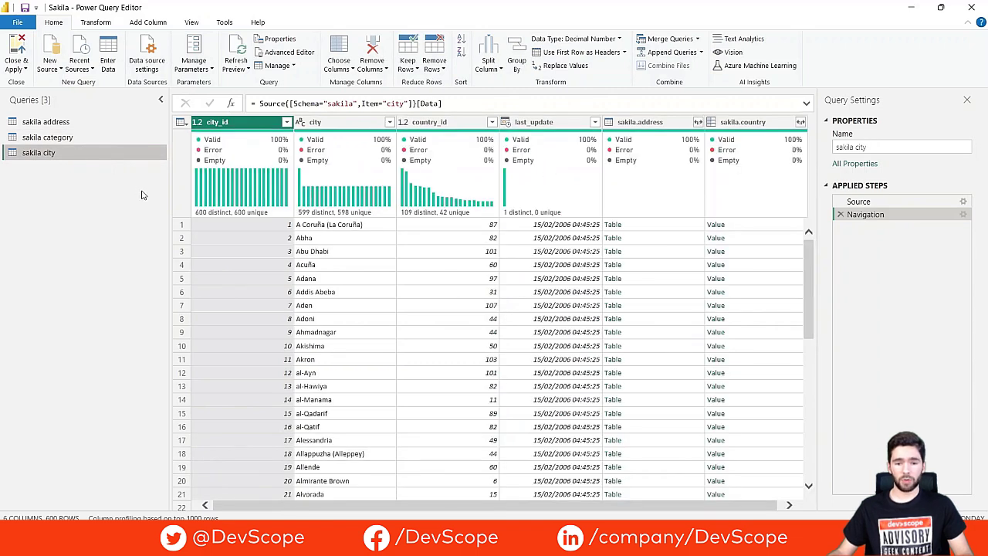
Step: Close & Apply, then check sakila address, category and city in the Data pane
{"action": "left_click", "coordinate": [18, 49]}
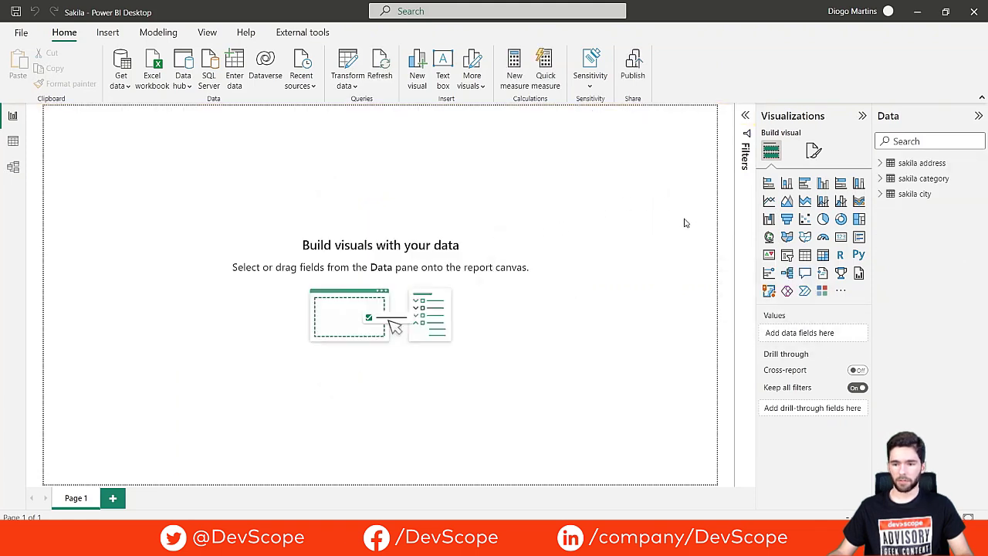
{"action": "left_click", "coordinate": [924, 163]}
{"action": "left_click", "coordinate": [922, 183]}
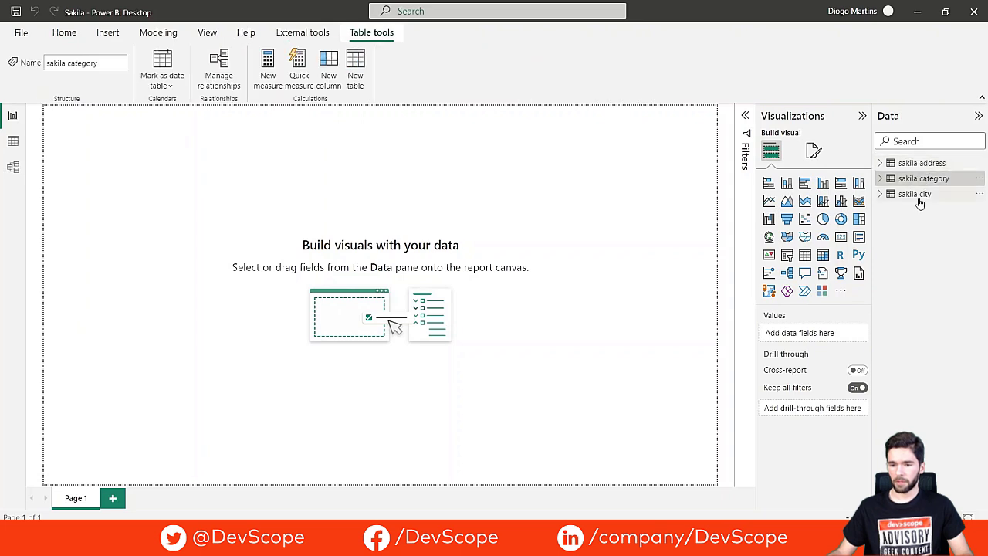
{"action": "left_click", "coordinate": [919, 196]}
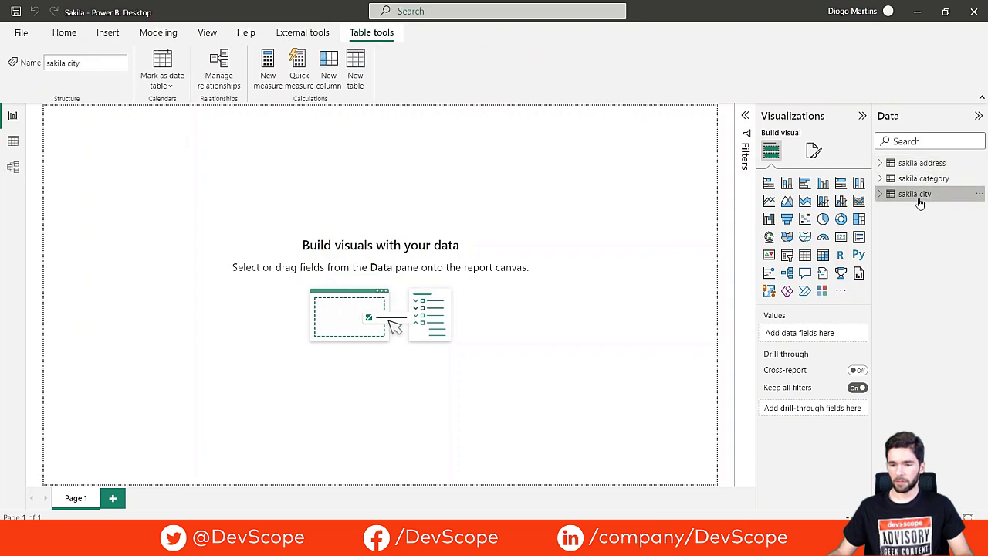
{"action": "left_click", "coordinate": [592, 247]}
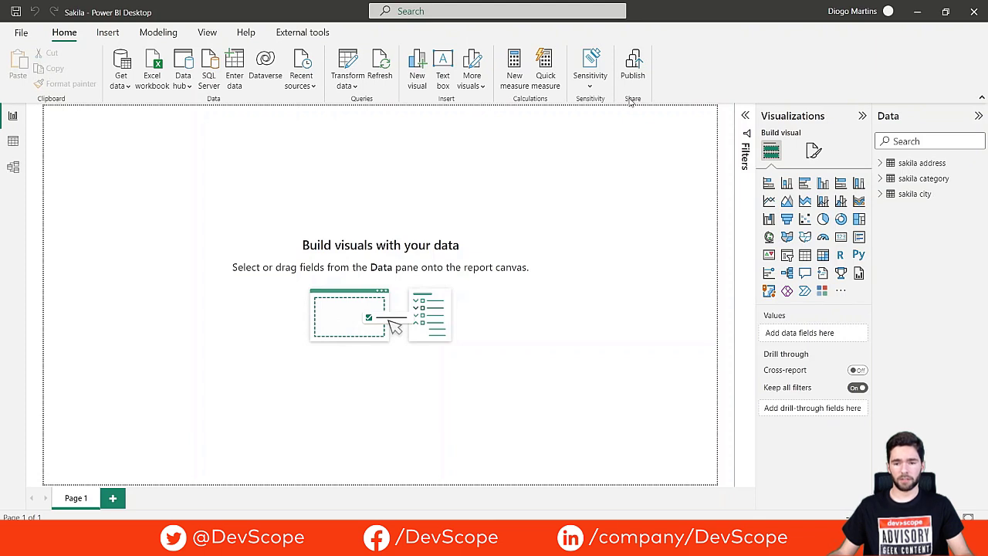
Step: Publish the report, saving pending changes, to the workspace found by searching 'Sakil'
{"action": "left_click", "coordinate": [634, 70]}
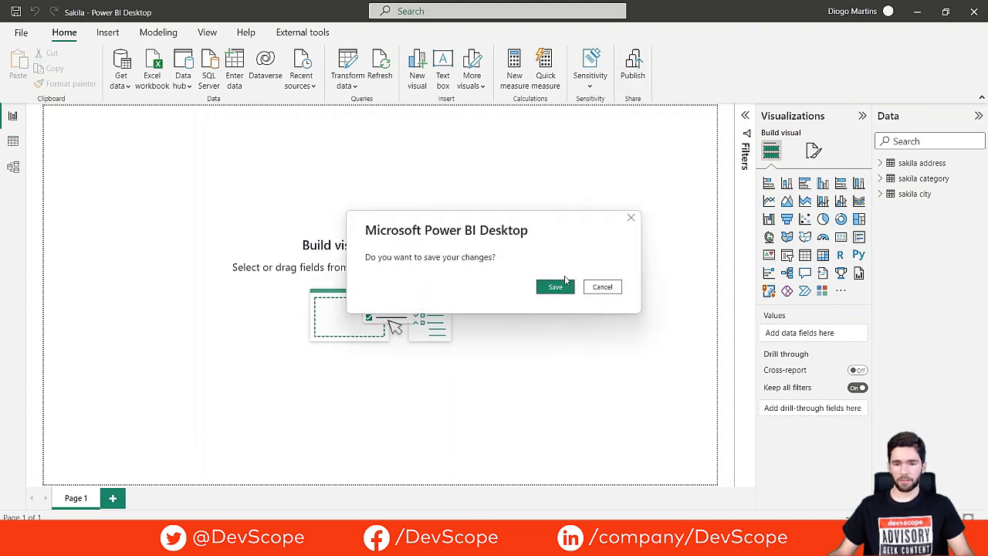
{"action": "left_click", "coordinate": [562, 291]}
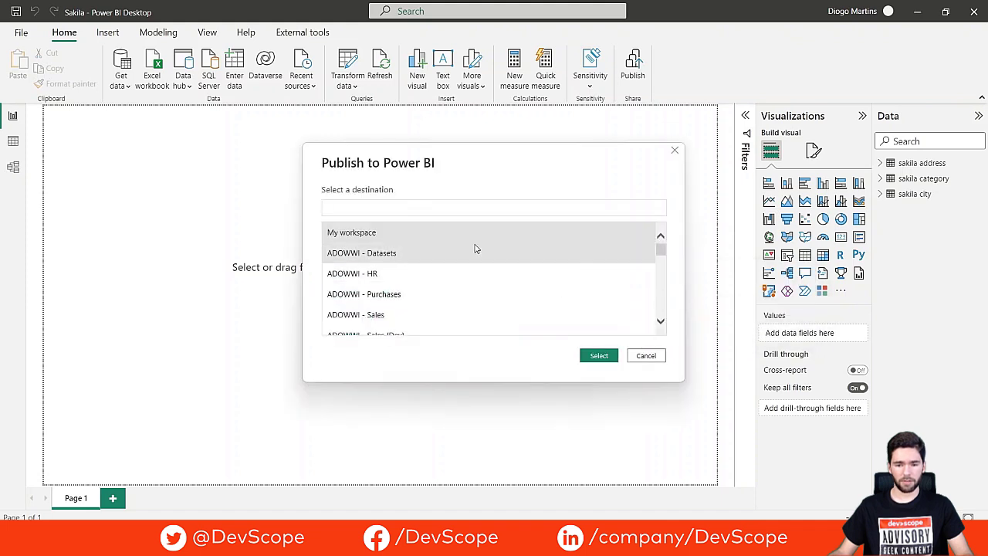
{"action": "type", "text": "Sakila"}
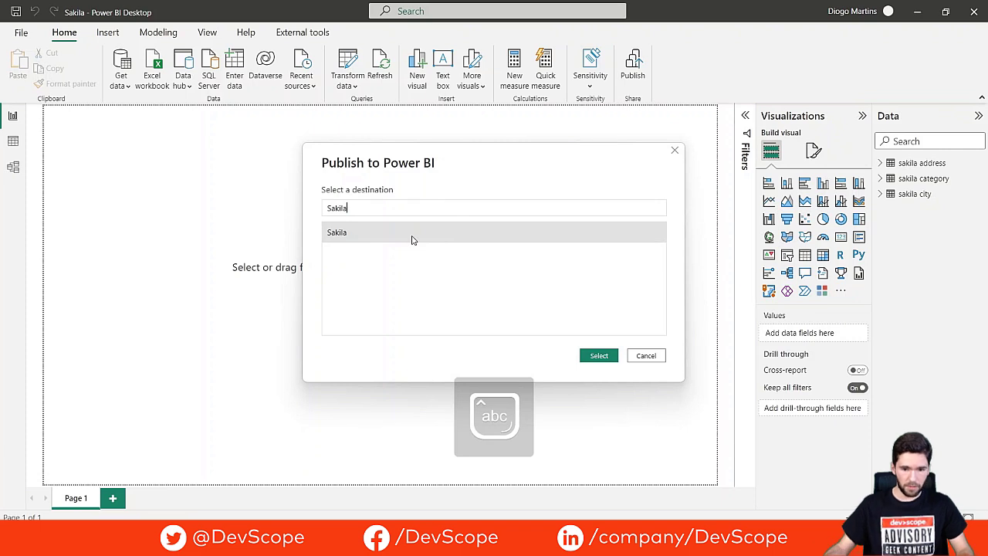
{"action": "double_click", "coordinate": [412, 237]}
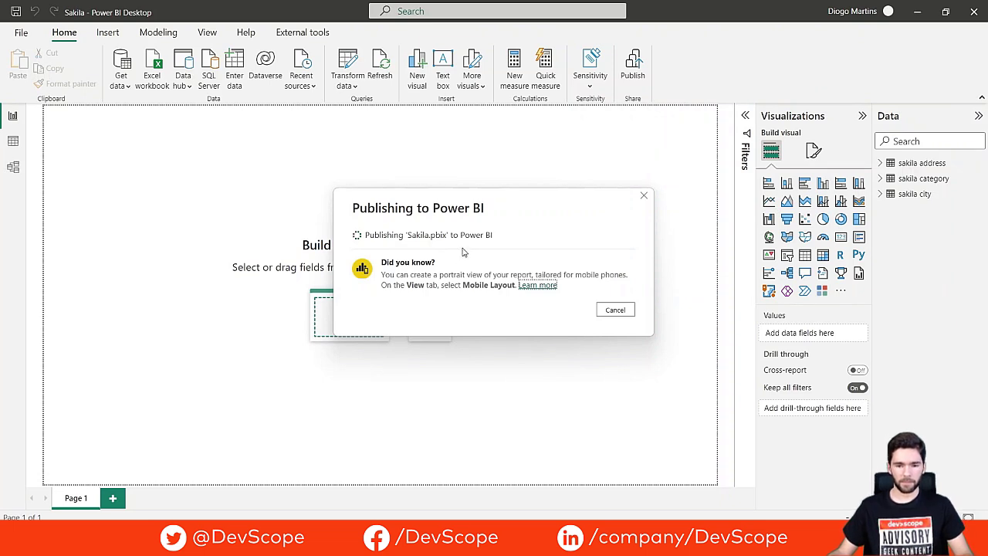
{"action": "left_click", "coordinate": [644, 197]}
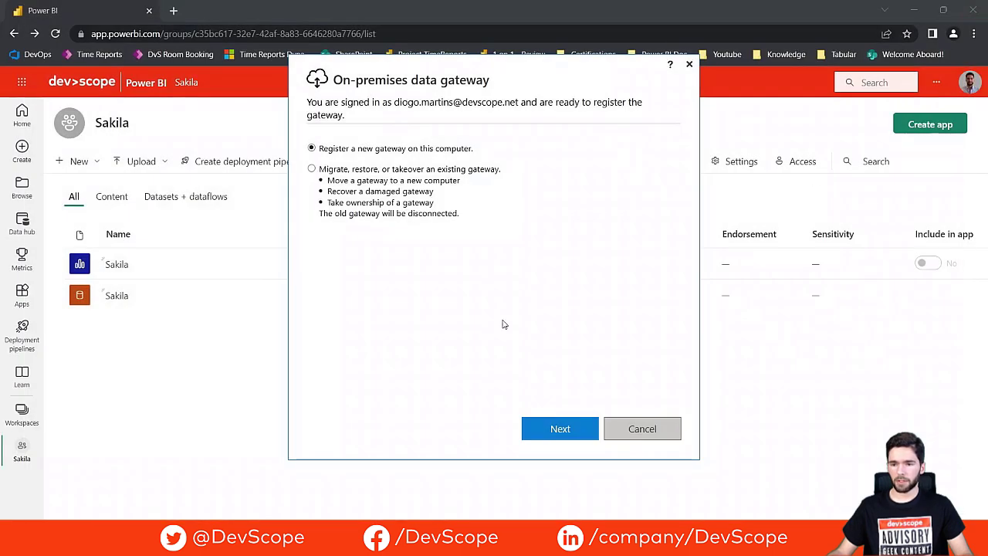
Step: Switch to the browser showing the Sakila workspace with its Sakila report and dataset
{"action": "left_click", "coordinate": [747, 410]}
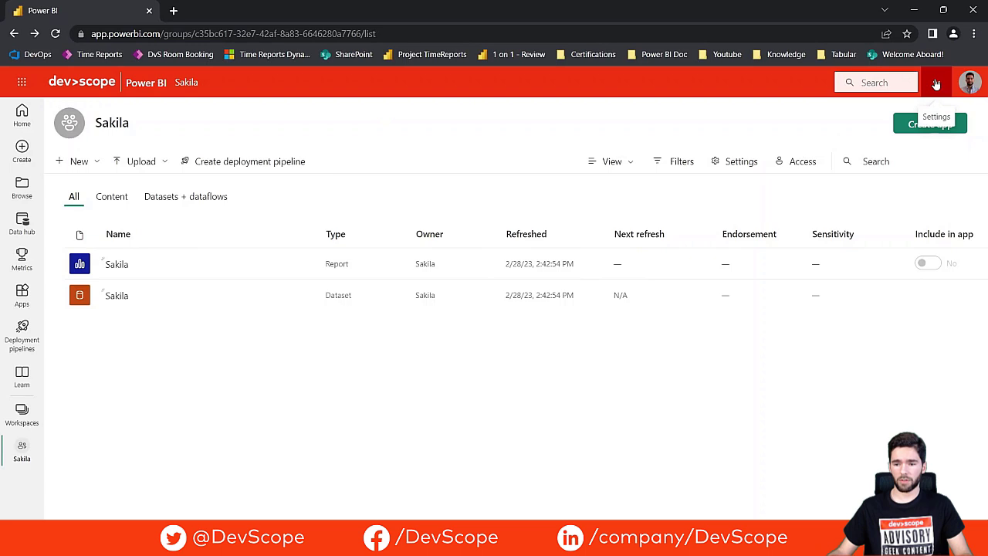
Step: Look through the Power BI service's settings and download options, then close them
{"action": "left_click", "coordinate": [937, 84]}
{"action": "mouse_move", "coordinate": [923, 149]}
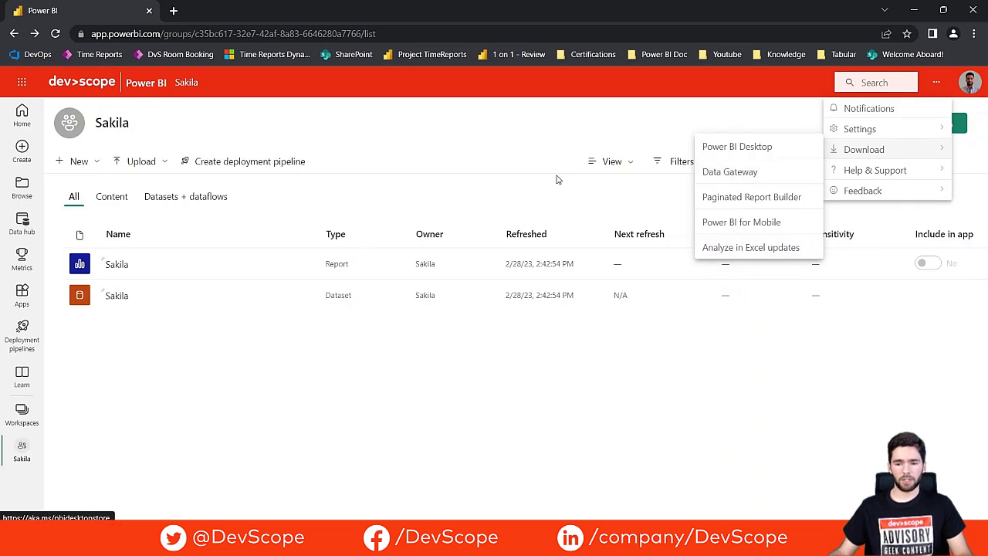
{"action": "left_click", "coordinate": [510, 139]}
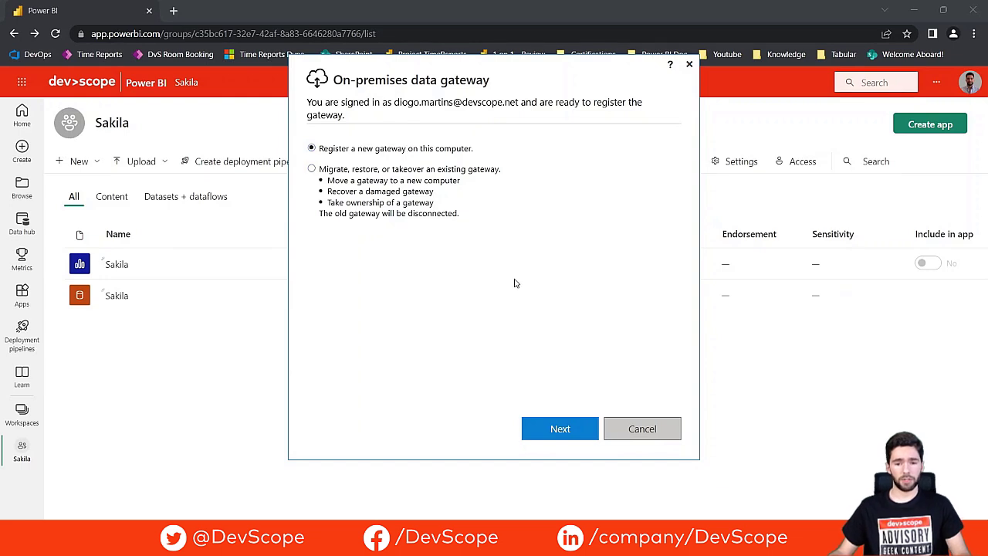
Step: Register a new gateway named 'MySQL Sakila' with a recovery key and configure it
{"action": "left_click", "coordinate": [564, 430]}
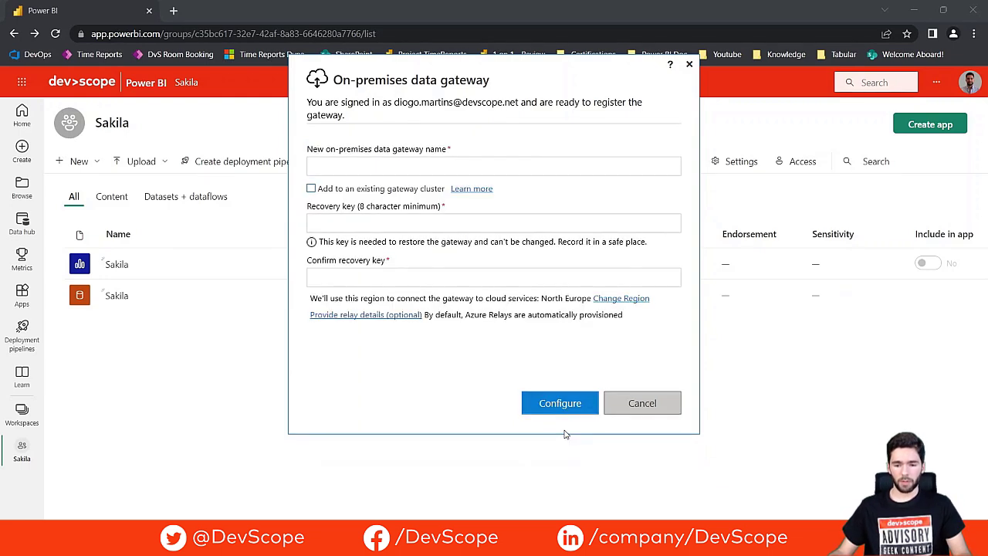
{"action": "left_click", "coordinate": [413, 168]}
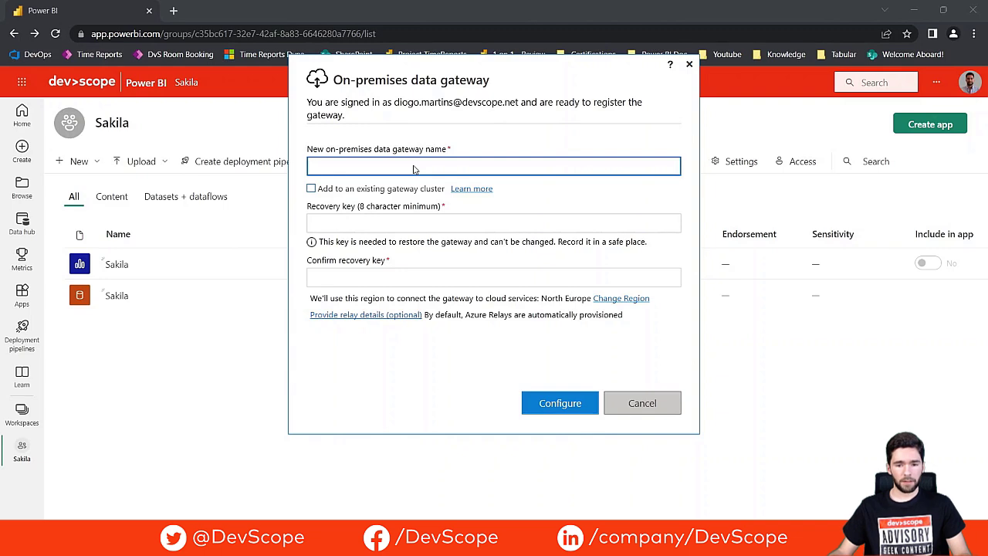
{"action": "type", "text": "MySQL s"}
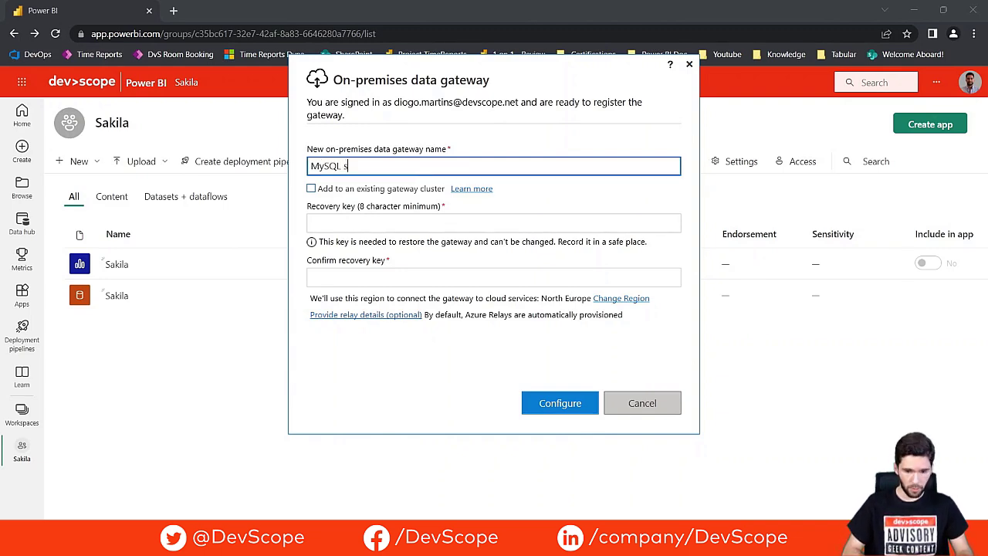
{"action": "type", "text": "AKI"}
{"action": "key", "text": "BackSpace"}
{"action": "key", "text": "BackSpace"}
{"action": "key", "text": "BackSpace"}
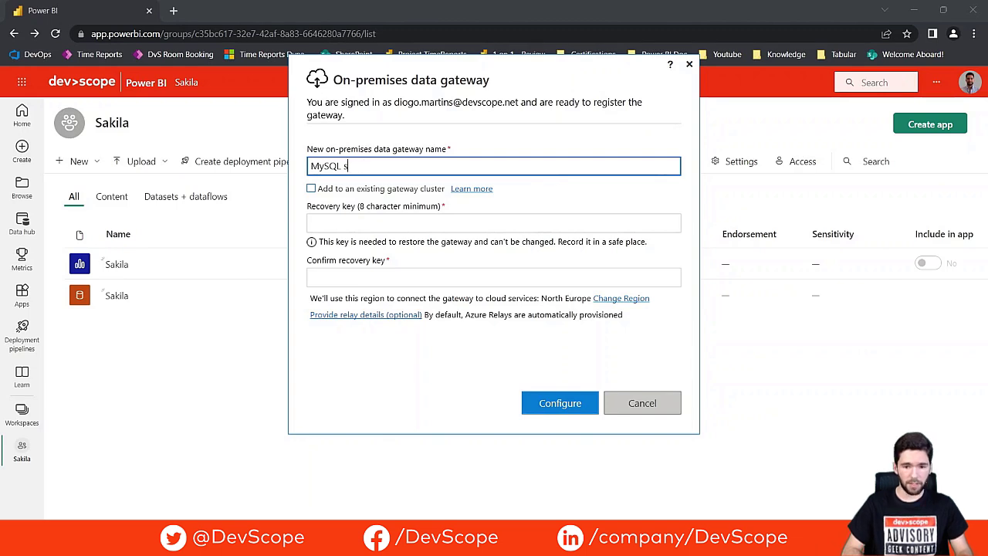
{"action": "type", "text": "aki"}
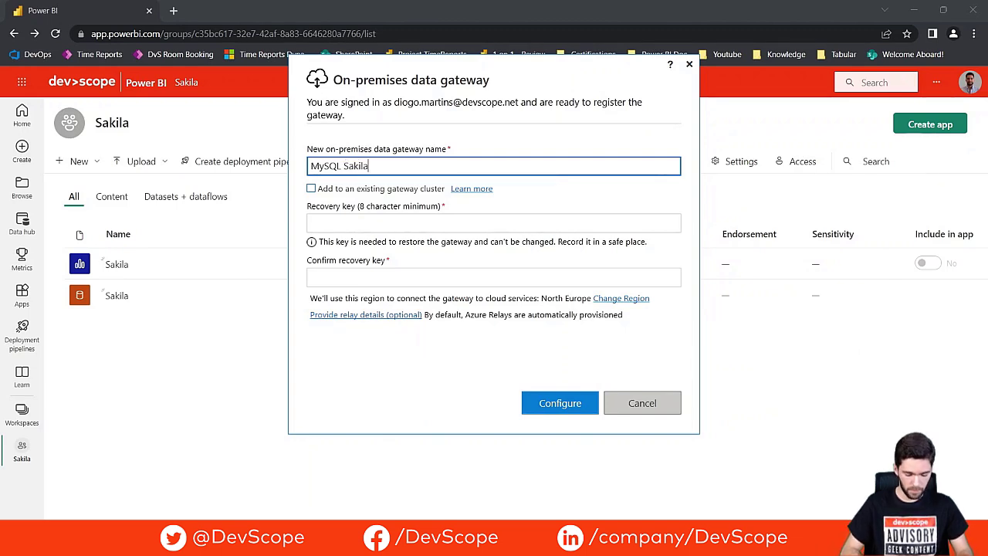
{"action": "type", "text": "la"}
{"action": "left_click", "coordinate": [408, 224]}
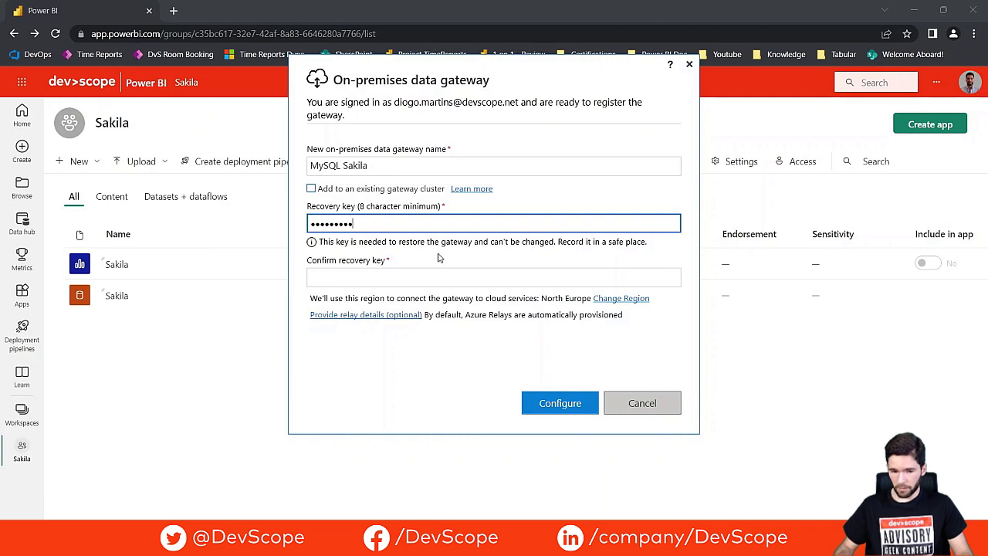
{"action": "left_click", "coordinate": [400, 280]}
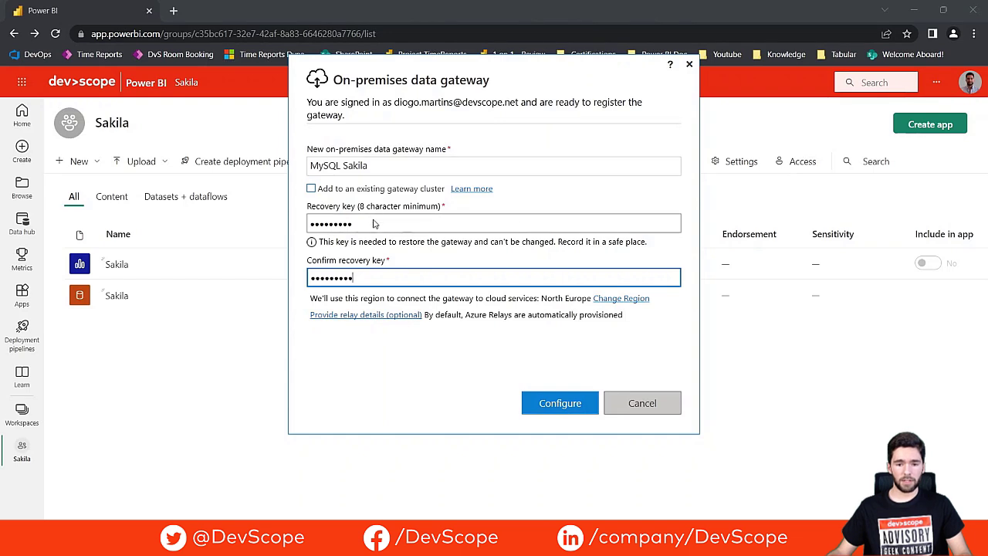
{"action": "left_click", "coordinate": [548, 407]}
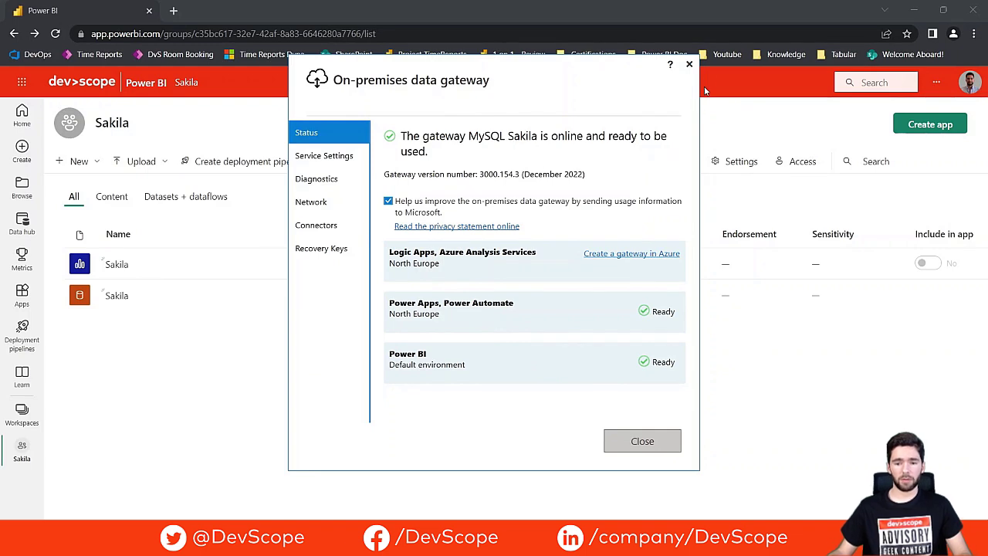
Step: Close the gateway window, verify MySQL Sakila under On-premises data gateways, then return to Sakila
{"action": "left_click", "coordinate": [689, 66]}
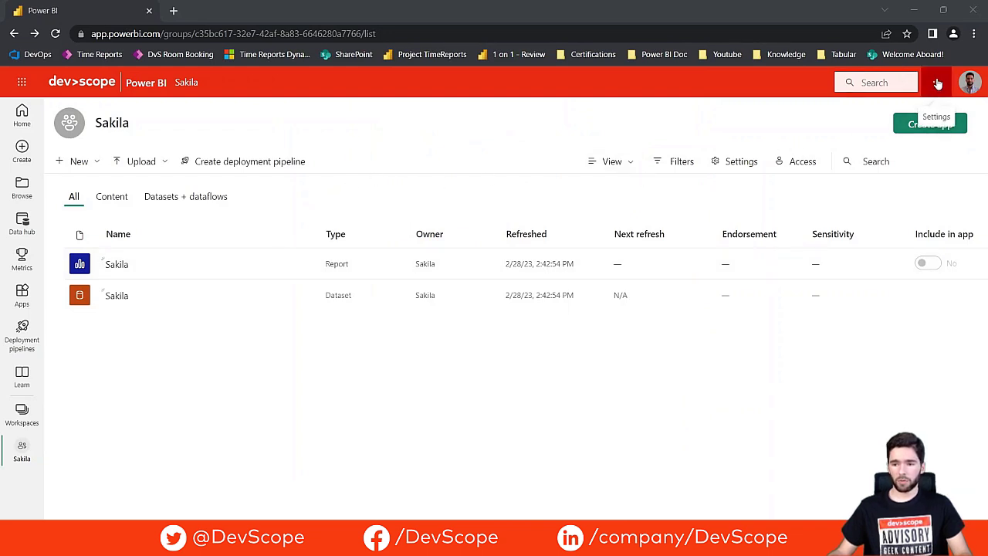
{"action": "left_click", "coordinate": [936, 82]}
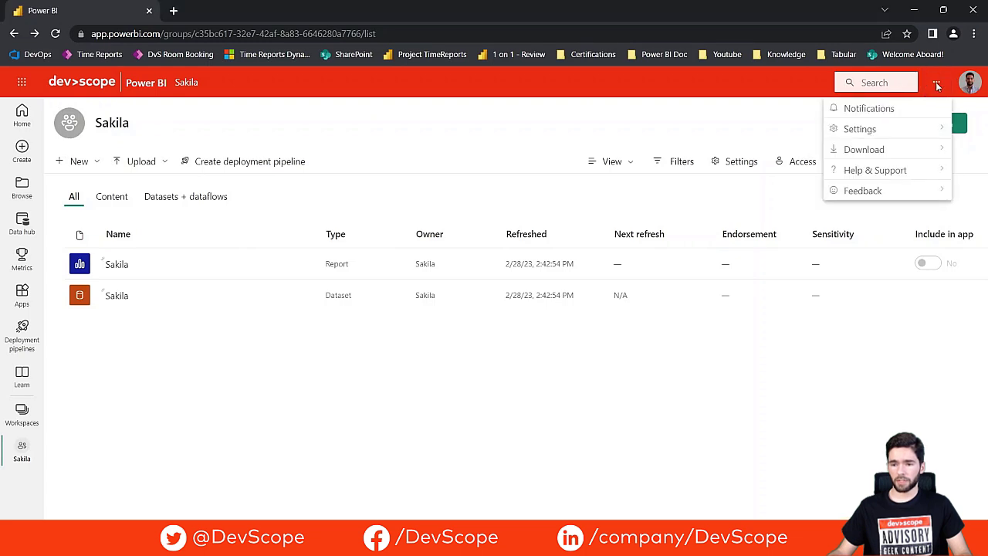
{"action": "mouse_move", "coordinate": [899, 144]}
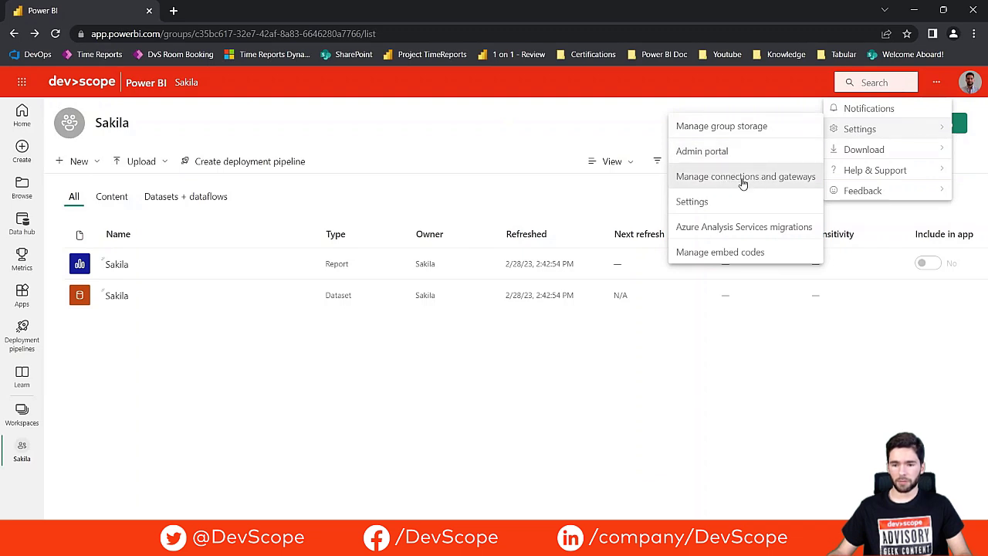
{"action": "left_click", "coordinate": [743, 179]}
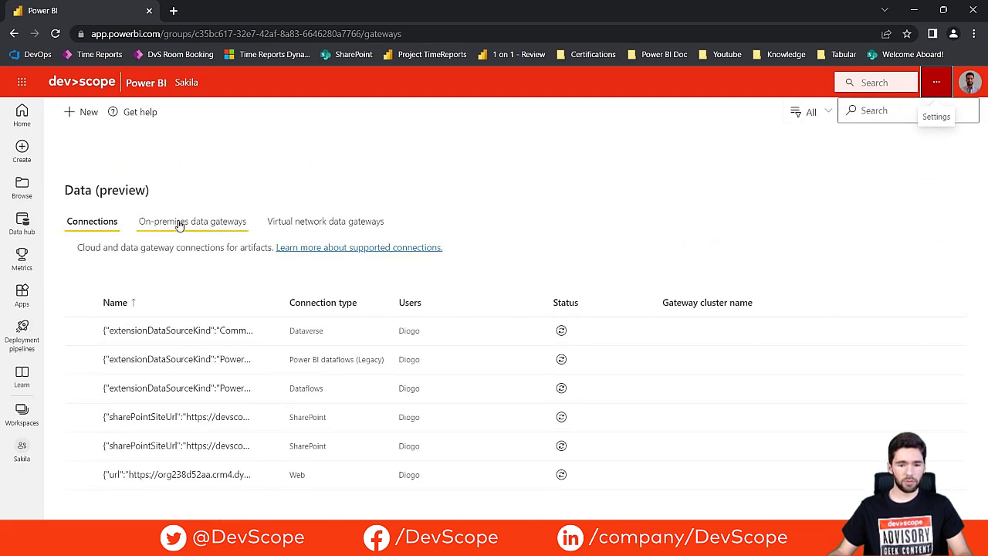
{"action": "left_click", "coordinate": [180, 223]}
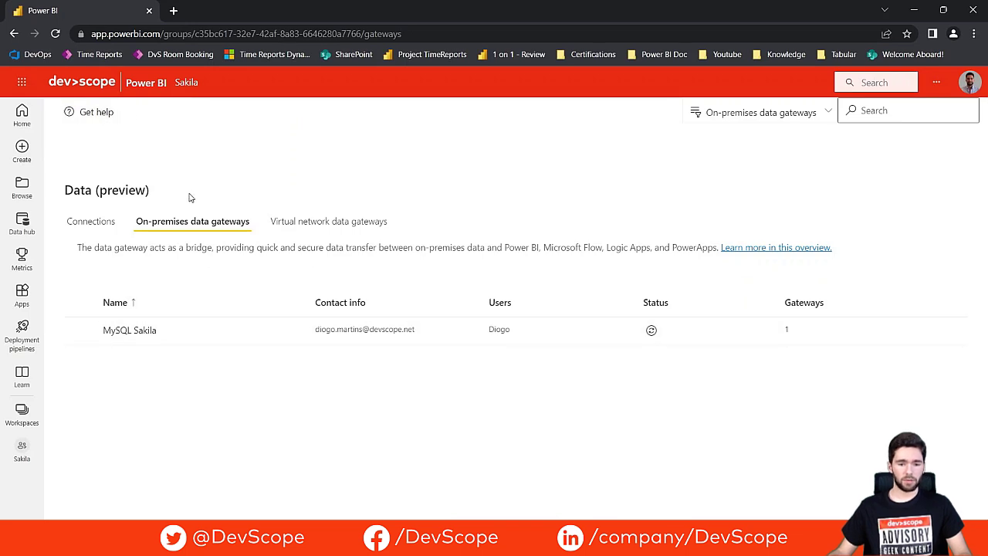
{"action": "left_click", "coordinate": [178, 83]}
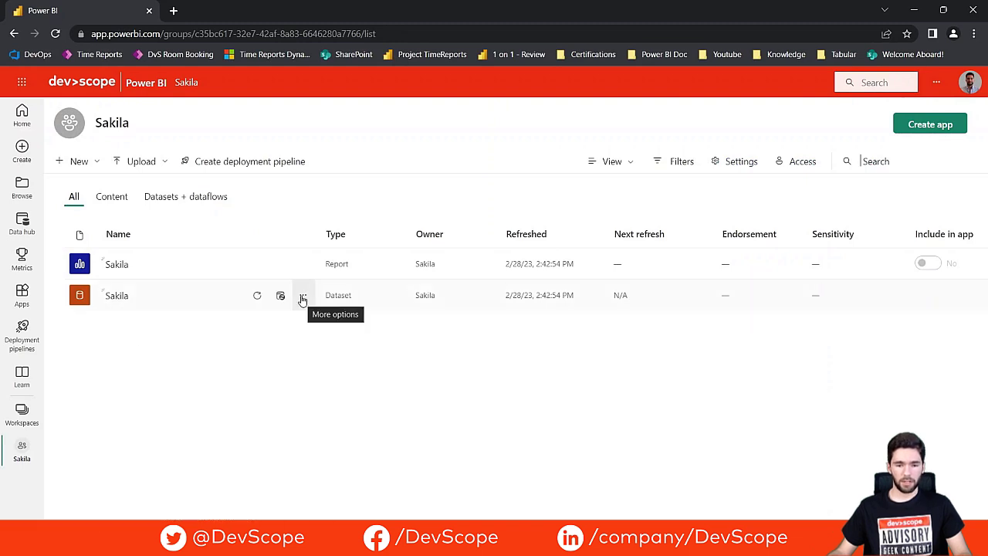
Step: Open the Sakila dataset's settings and view its gateway data sources, showing localhost/sakila not configured
{"action": "left_click", "coordinate": [302, 300]}
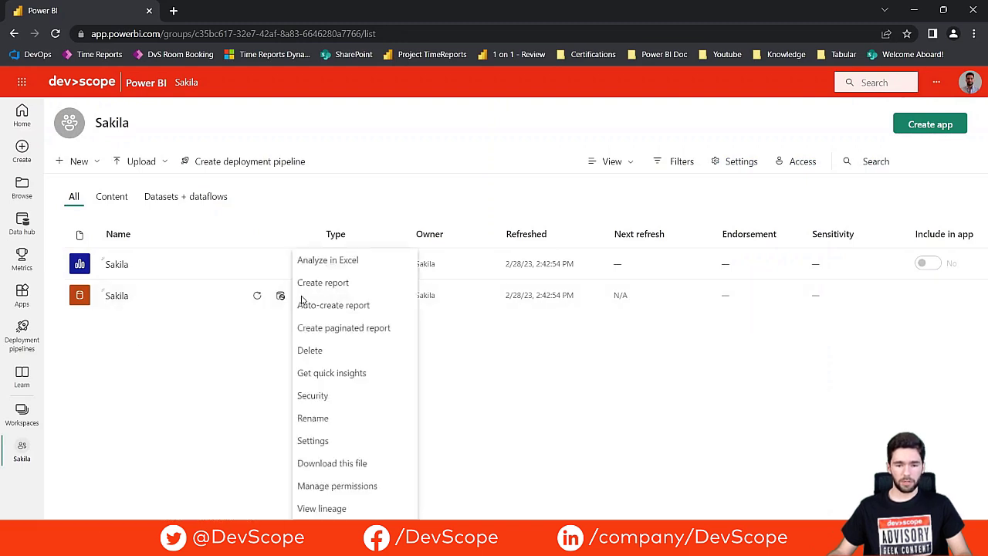
{"action": "left_click", "coordinate": [327, 453]}
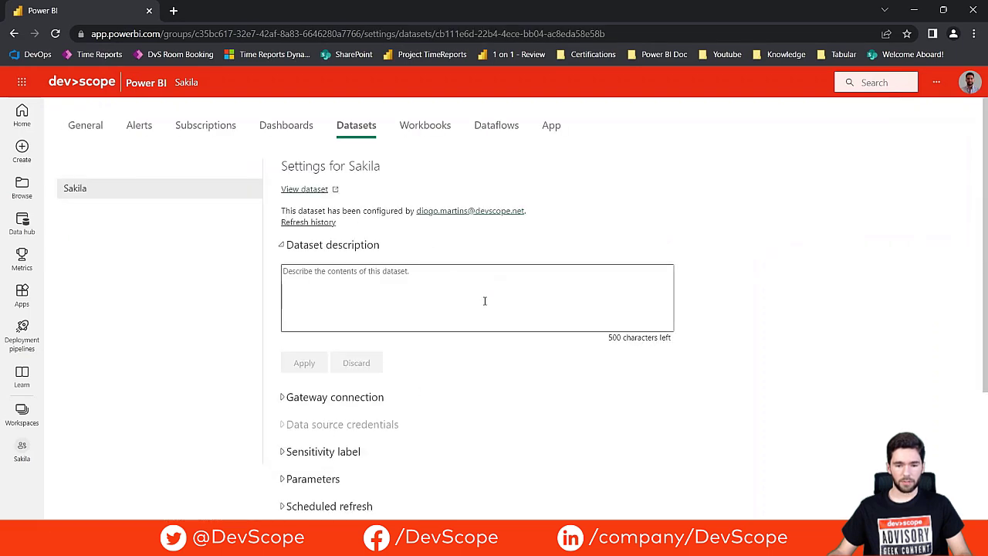
{"action": "scroll", "coordinate": [485, 298], "scroll_direction": "down", "scroll_amount": 1}
{"action": "scroll", "coordinate": [485, 299], "scroll_direction": "down", "scroll_amount": 1}
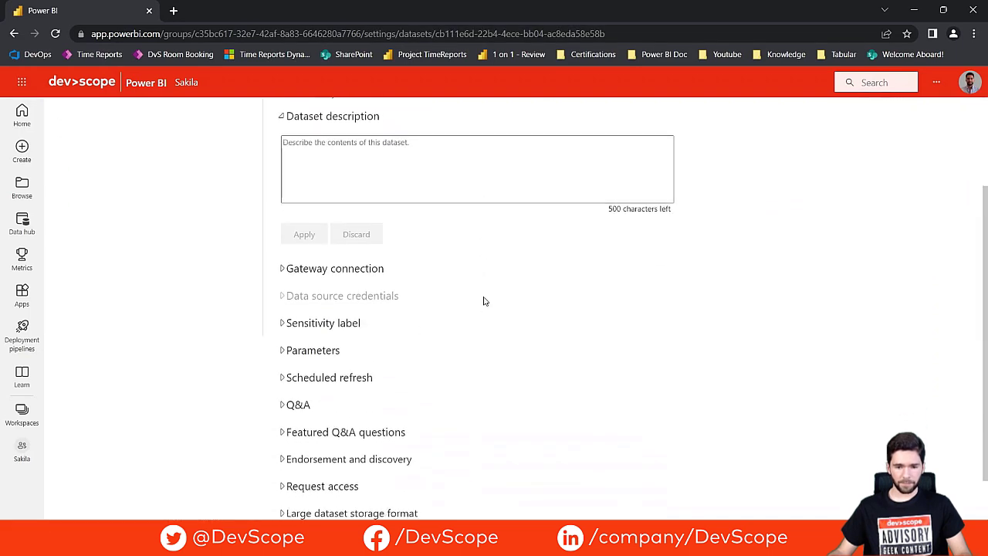
{"action": "left_click", "coordinate": [317, 268]}
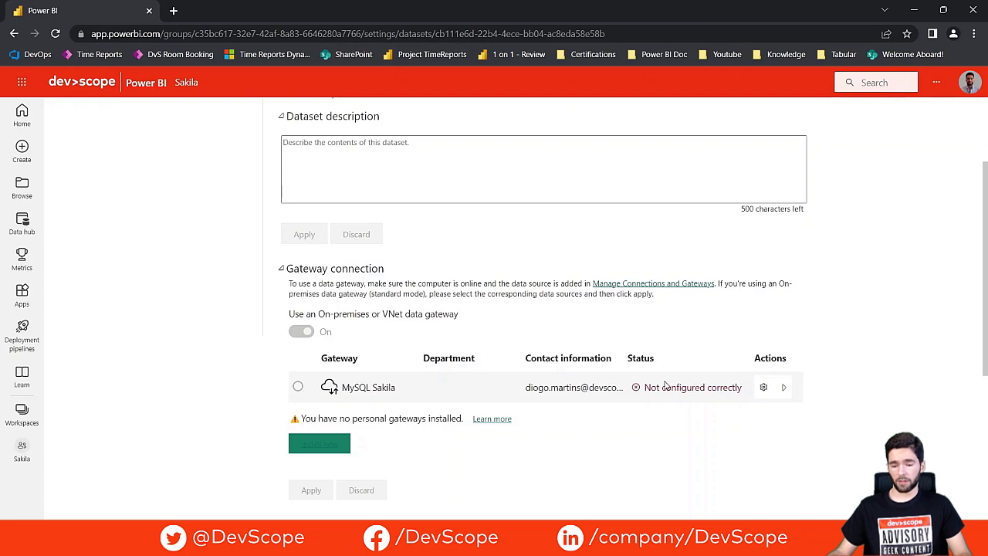
{"action": "left_click", "coordinate": [784, 387]}
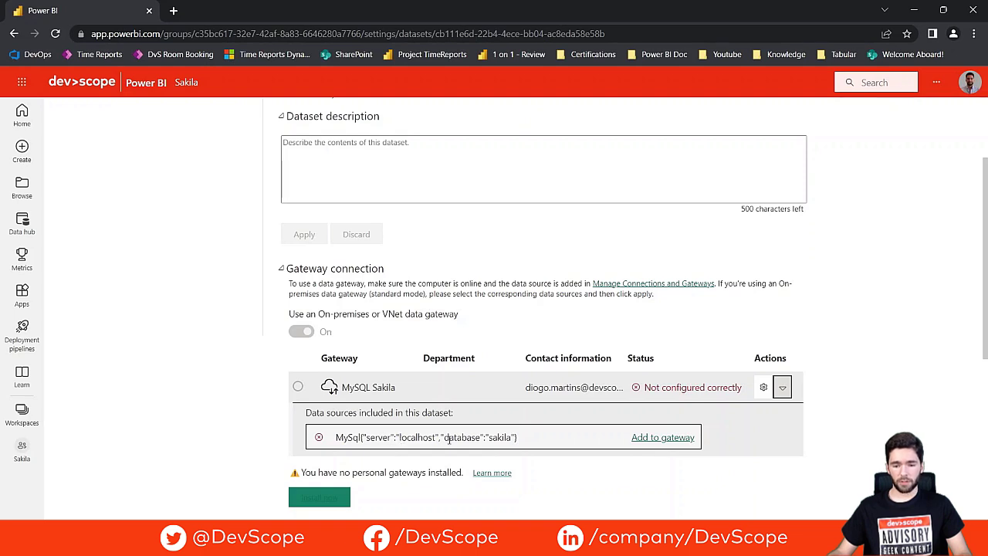
Step: Add the MySQL localhost/sakila source to the gateway as a new connection named 'Sakila'
{"action": "left_click", "coordinate": [657, 438]}
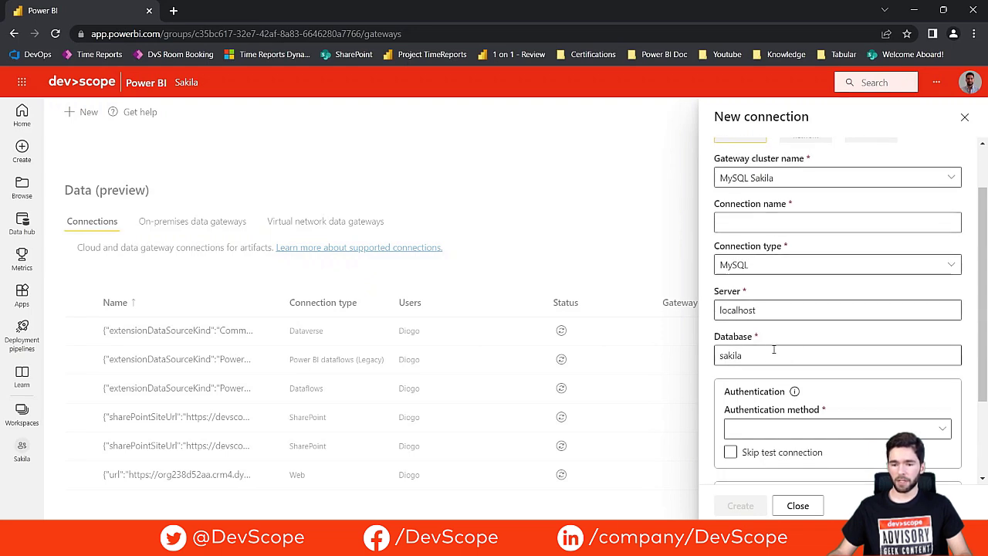
{"action": "left_click", "coordinate": [757, 223]}
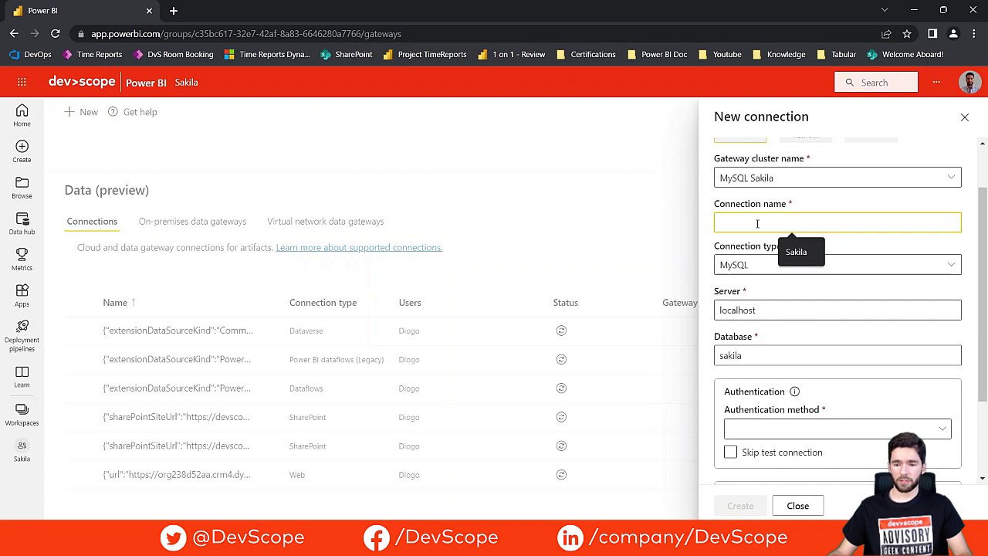
{"action": "type", "text": "Sa"}
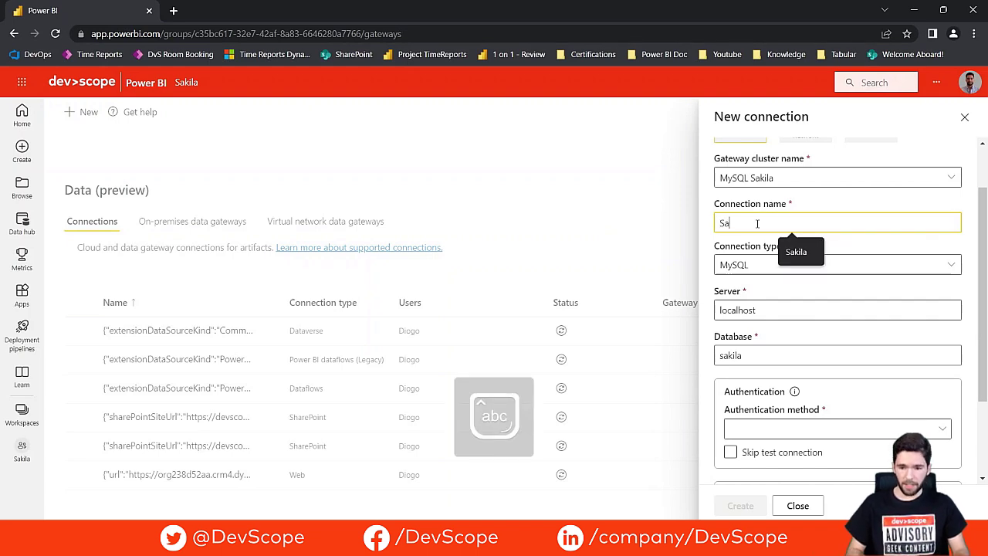
{"action": "type", "text": "kila"}
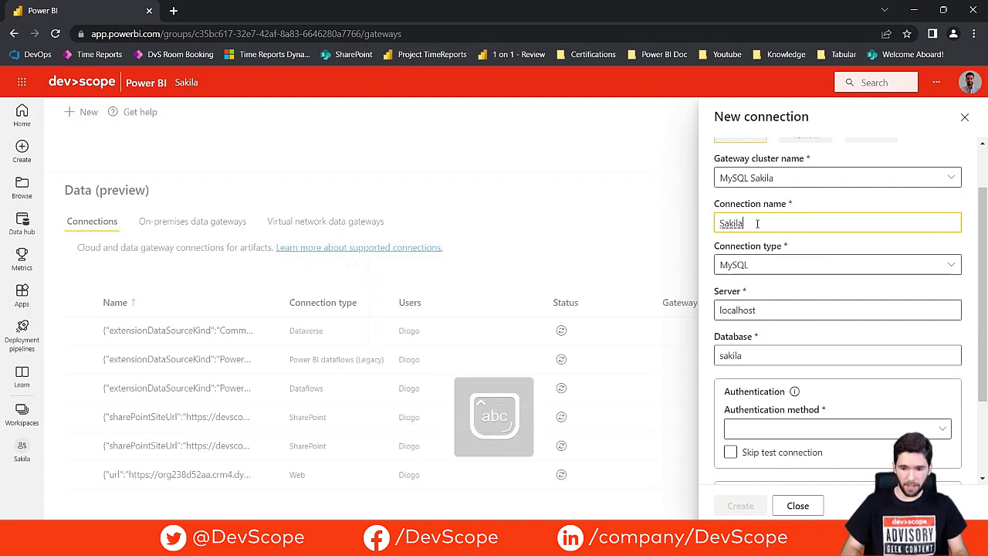
{"action": "scroll", "coordinate": [789, 324], "scroll_direction": "down", "scroll_amount": 1}
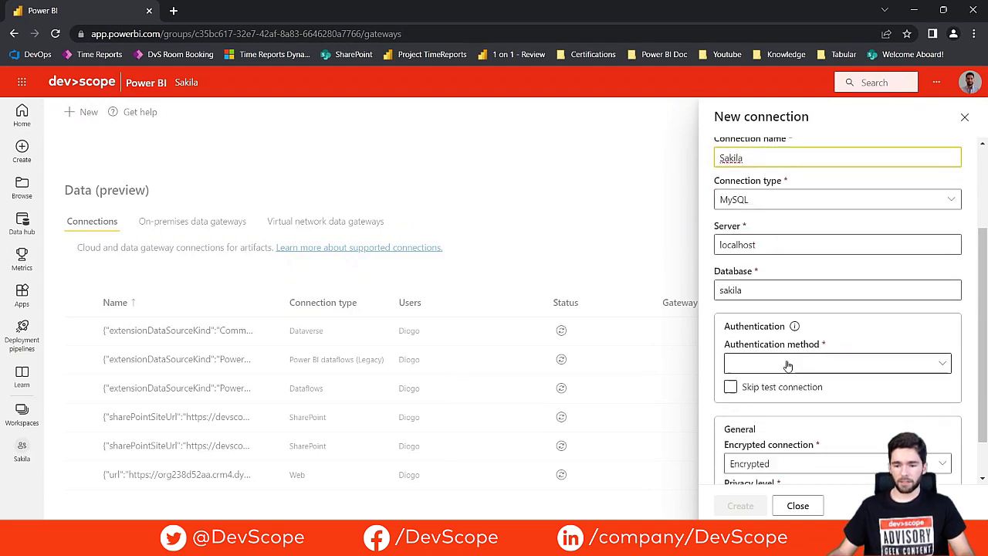
{"action": "scroll", "coordinate": [787, 365], "scroll_direction": "down", "scroll_amount": 1}
Step: Set Basic authentication, enter the database username and password, and create the connection
{"action": "left_click", "coordinate": [804, 312]}
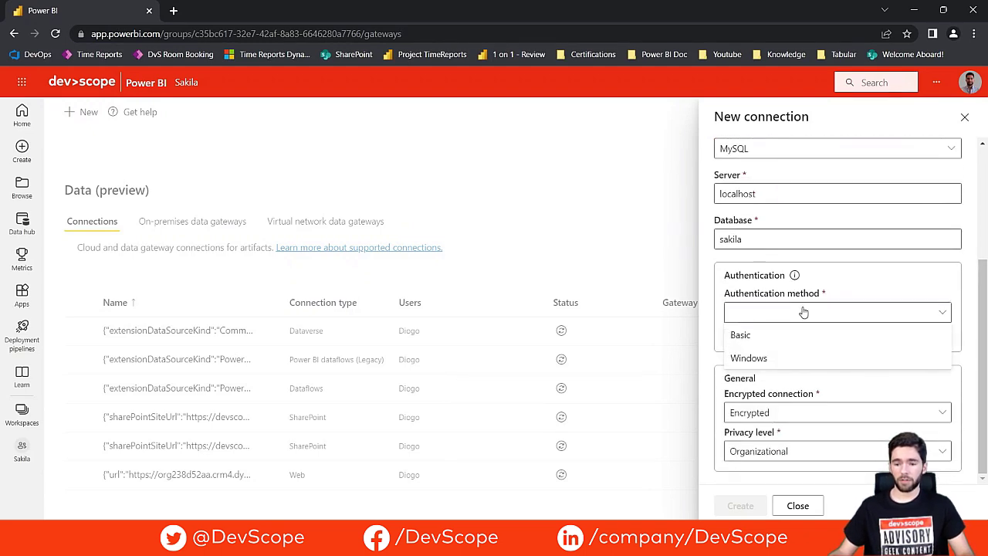
{"action": "left_click", "coordinate": [777, 335]}
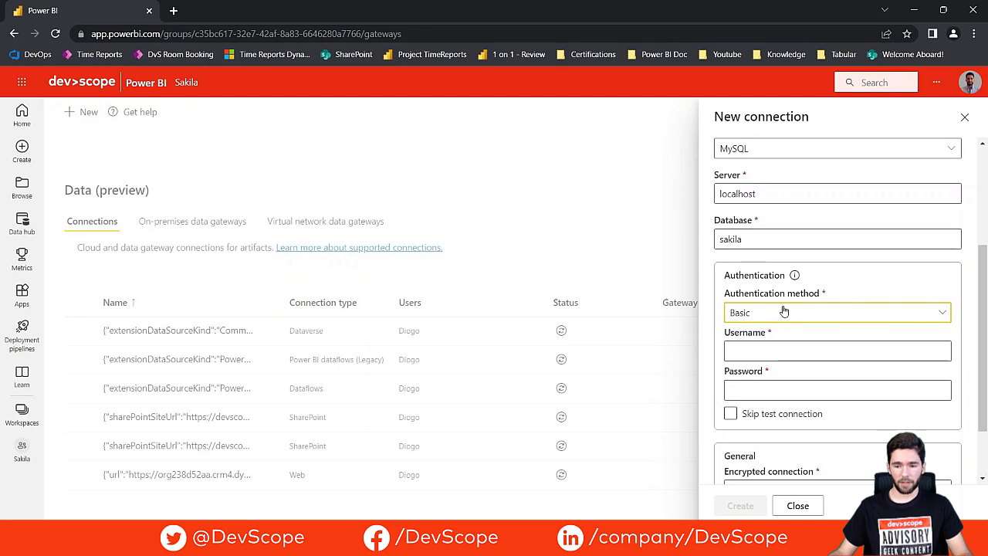
{"action": "left_click", "coordinate": [774, 354]}
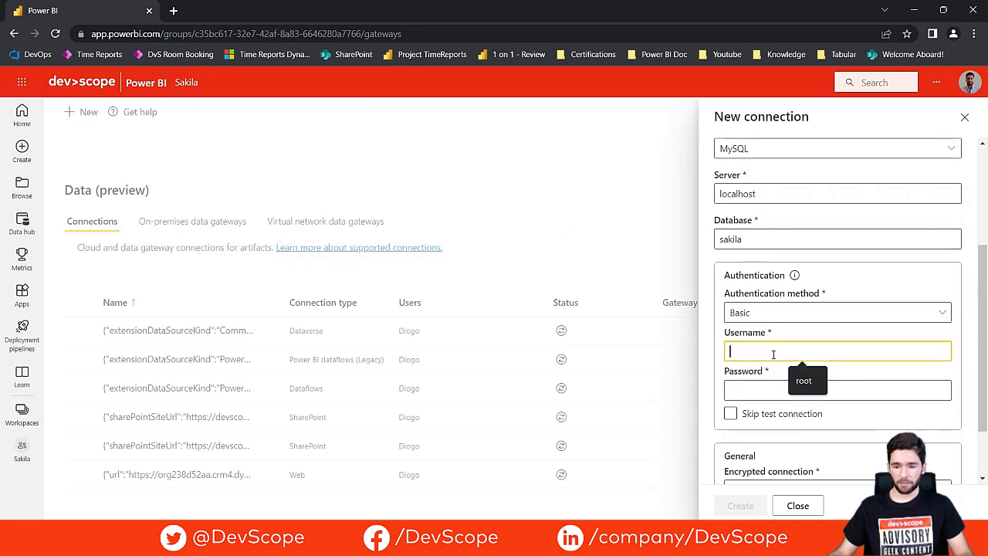
{"action": "type", "text": "root"}
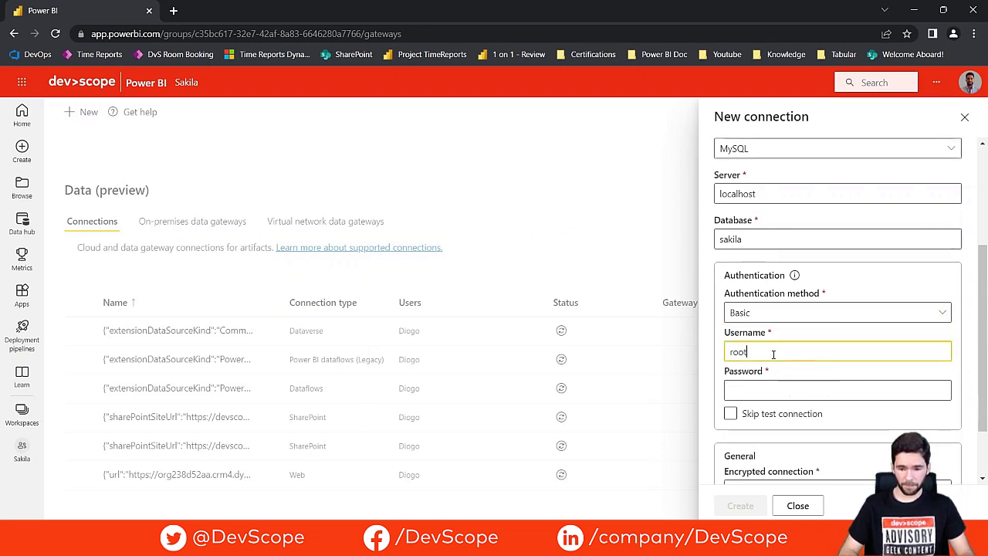
{"action": "left_click", "coordinate": [759, 388]}
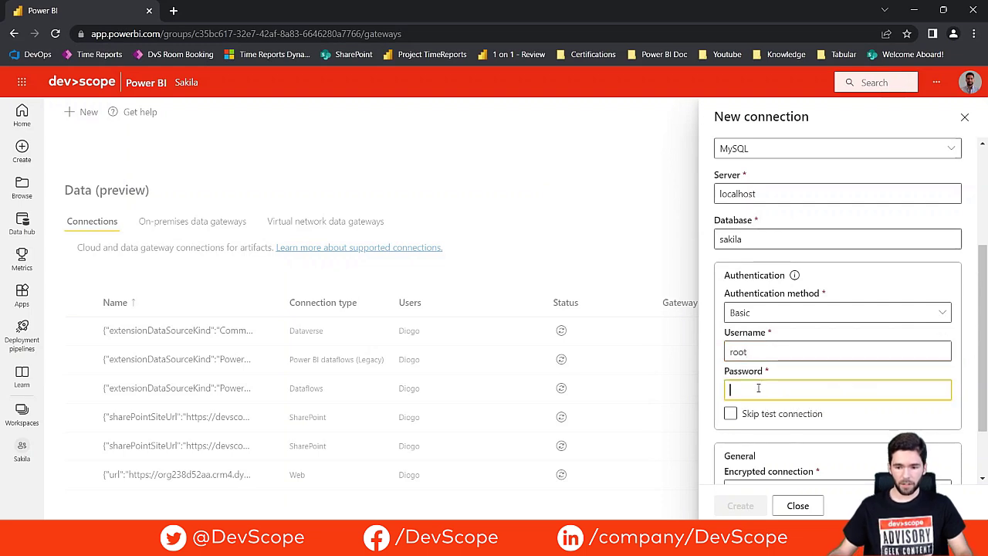
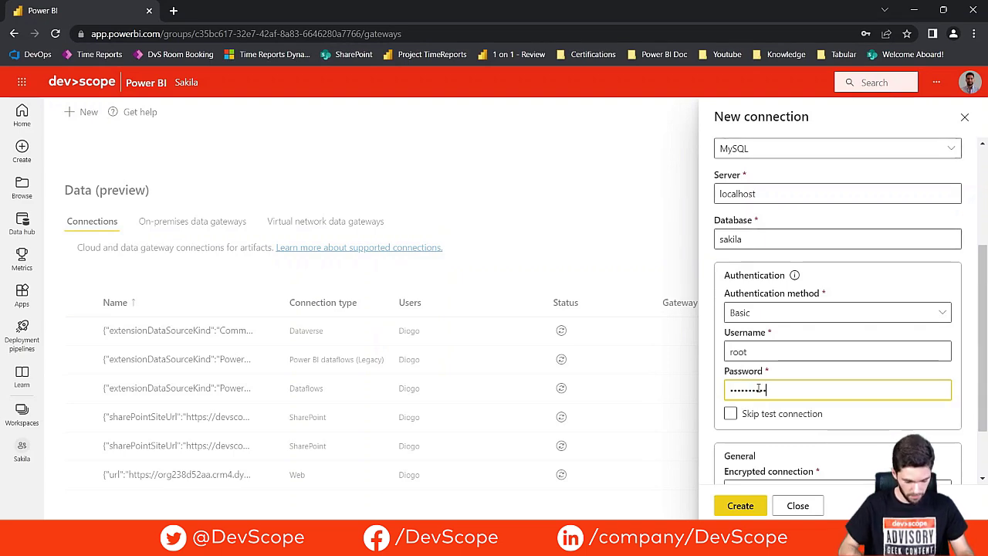
{"action": "key", "text": "Caps_Lock"}
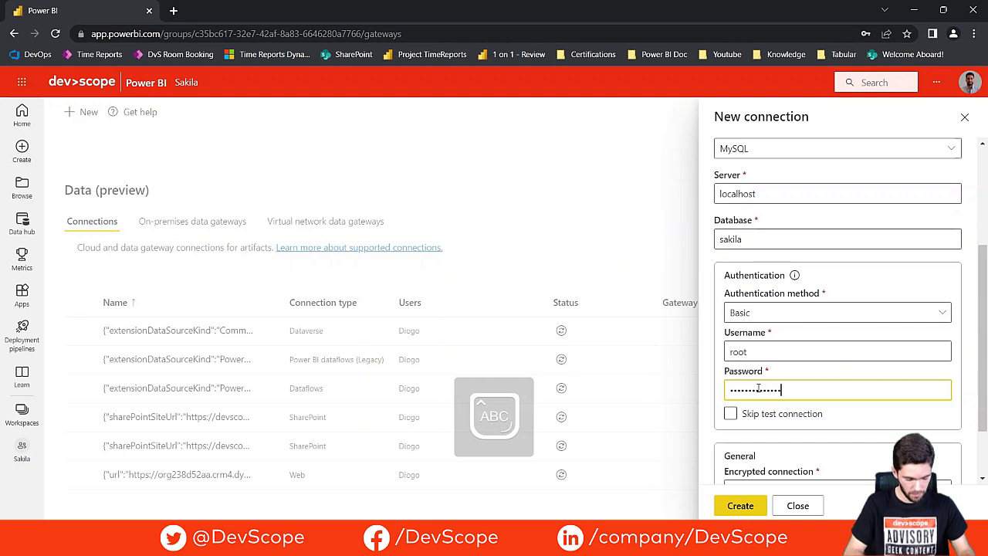
{"action": "key", "text": "Caps_Lock"}
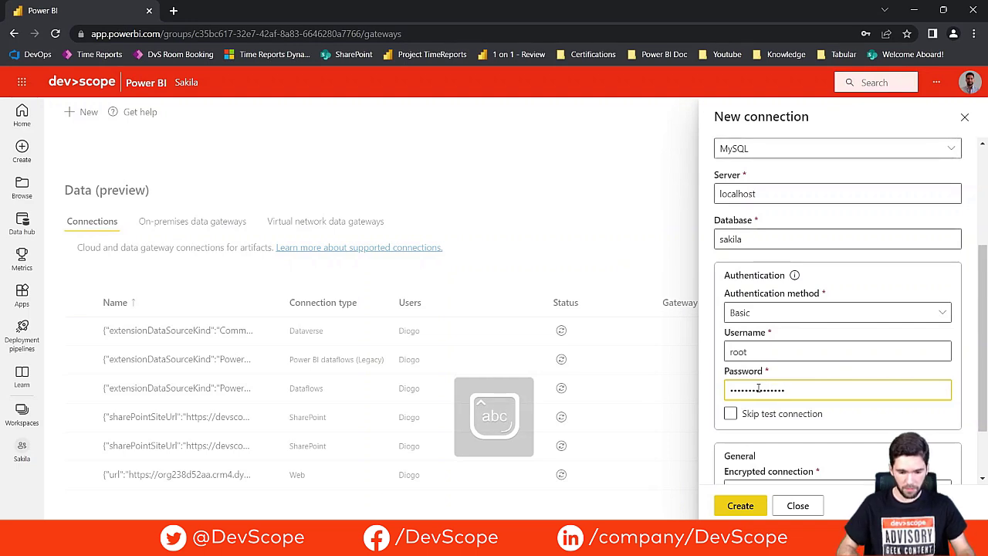
{"action": "left_click", "coordinate": [740, 507]}
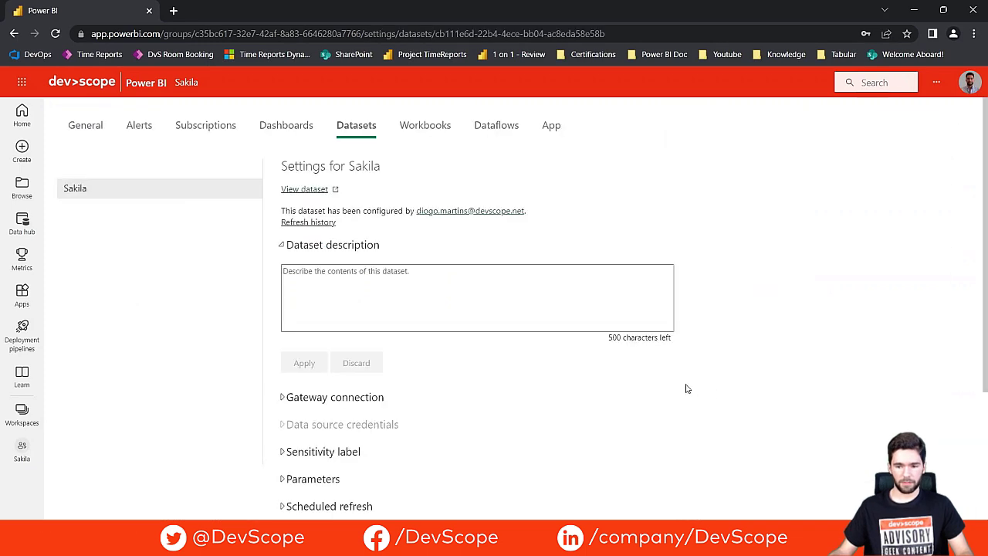
Step: Map the dataset's MySQL data source to the 'Sakila' gateway connection and apply it
{"action": "scroll", "coordinate": [463, 340], "scroll_direction": "down", "scroll_amount": 1}
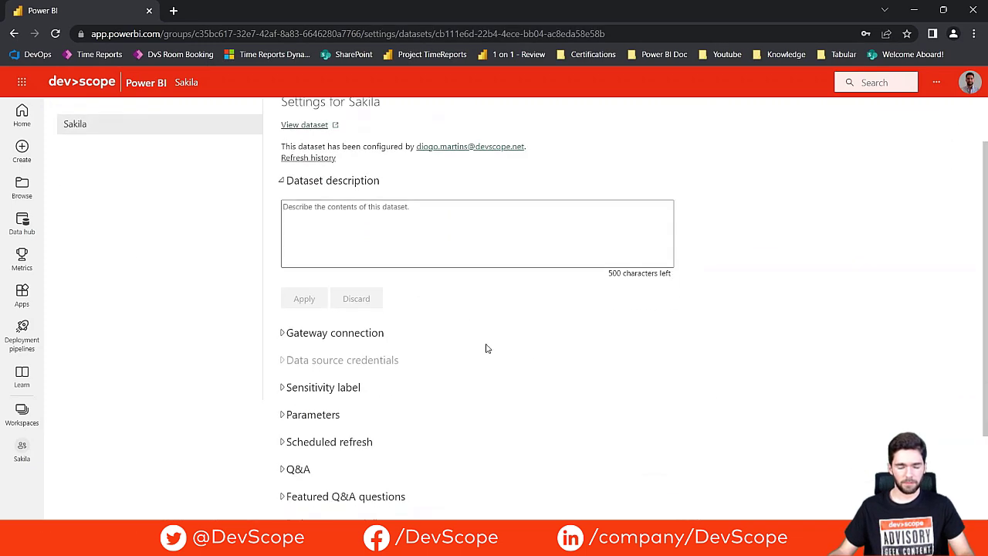
{"action": "left_click", "coordinate": [286, 334]}
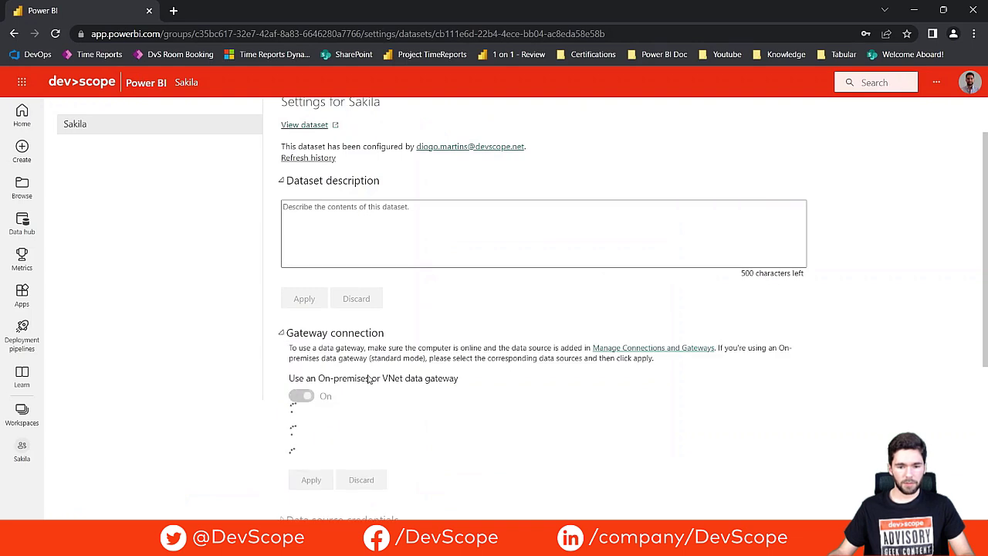
{"action": "scroll", "coordinate": [390, 371], "scroll_direction": "down", "scroll_amount": 1}
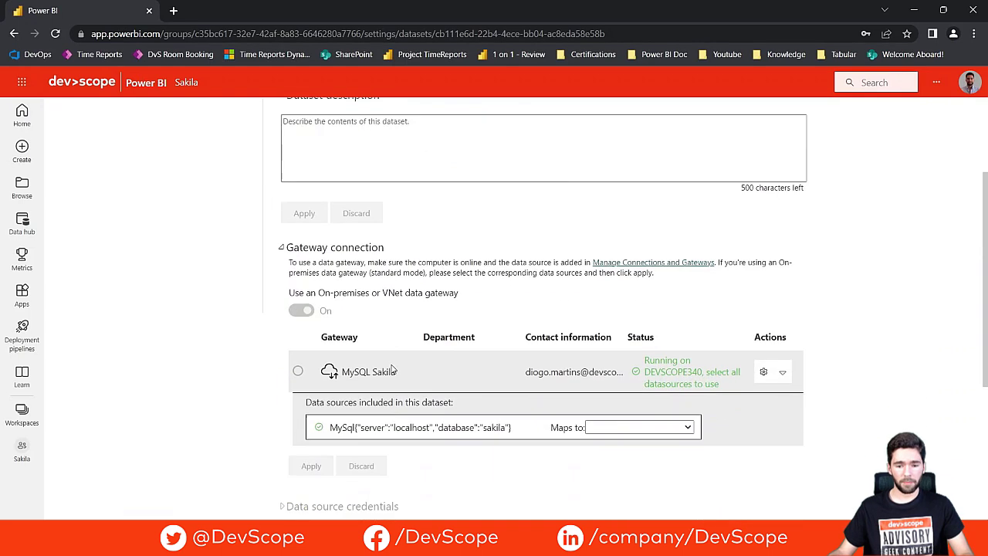
{"action": "scroll", "coordinate": [392, 370], "scroll_direction": "down", "scroll_amount": 1}
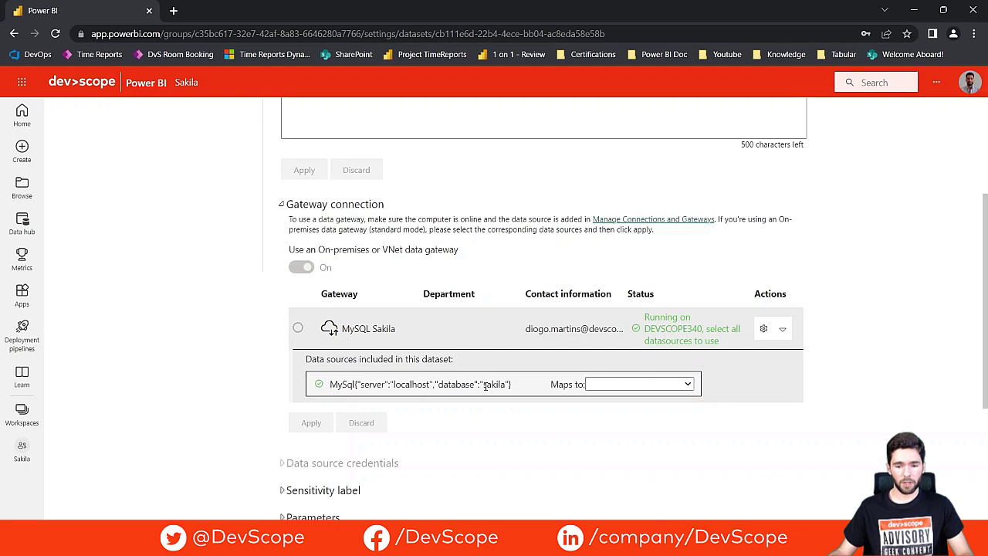
{"action": "left_click", "coordinate": [687, 384]}
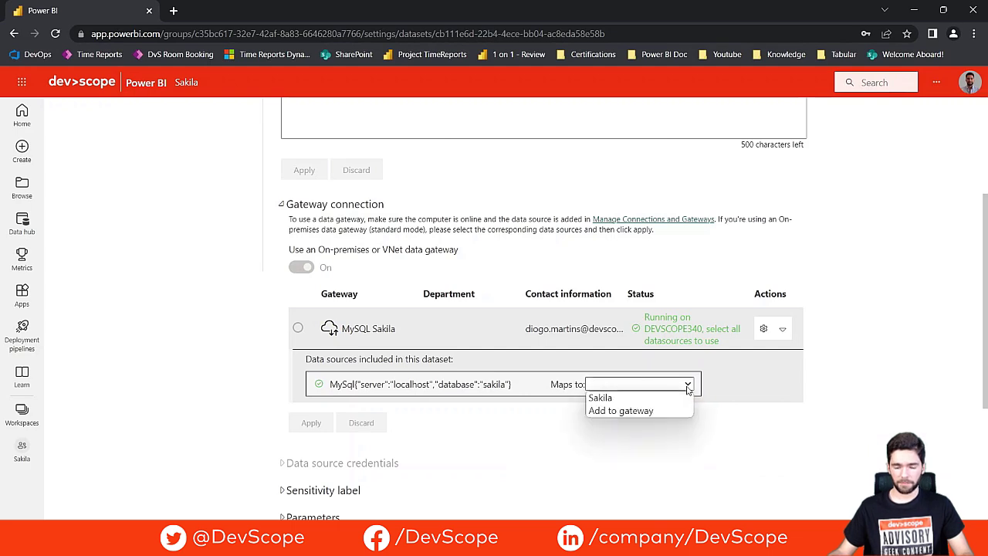
{"action": "left_click", "coordinate": [609, 398]}
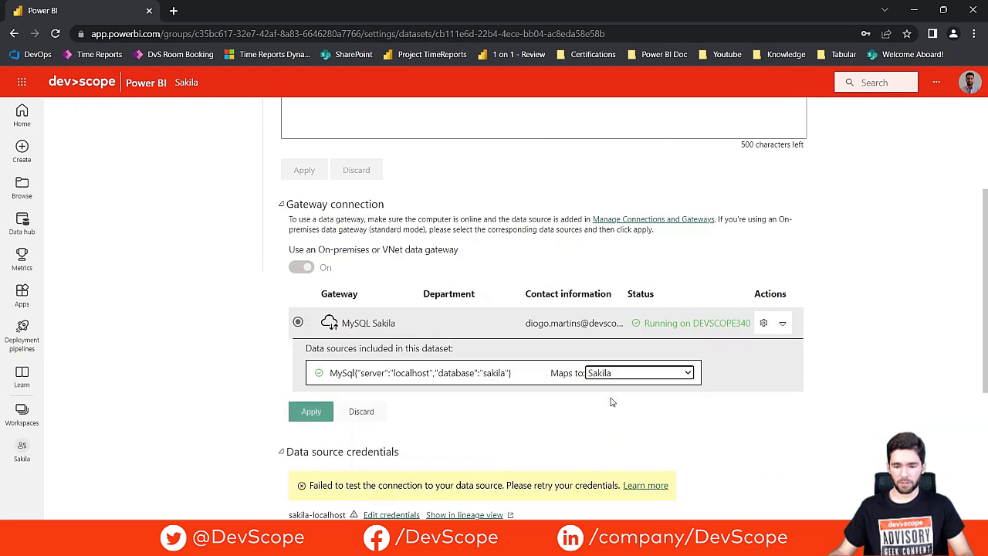
{"action": "left_click", "coordinate": [303, 415]}
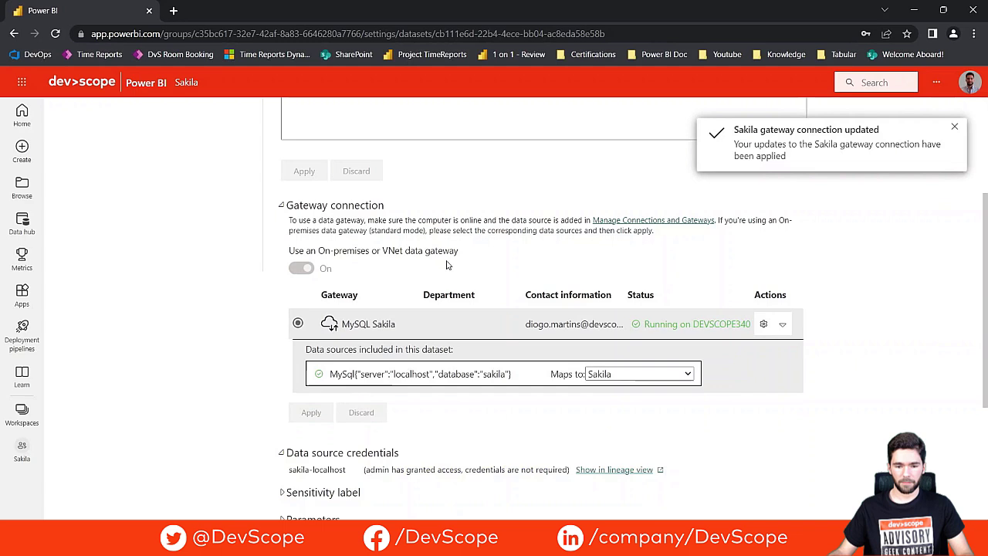
{"action": "scroll", "coordinate": [445, 262], "scroll_direction": "up", "scroll_amount": 3}
Step: Return to the Sakila workspace and start an on-demand refresh of the Sakila dataset
{"action": "left_click", "coordinate": [186, 82]}
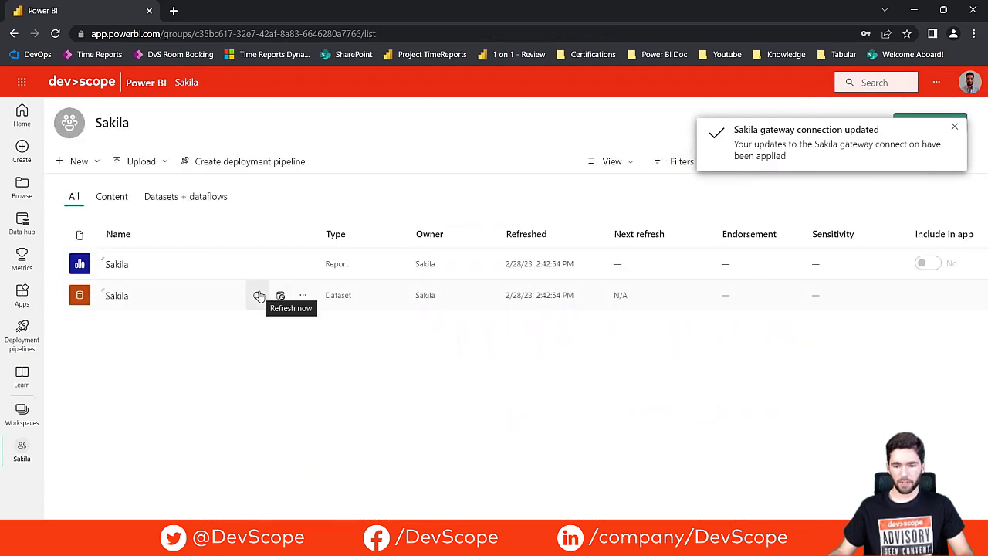
{"action": "left_click", "coordinate": [259, 296]}
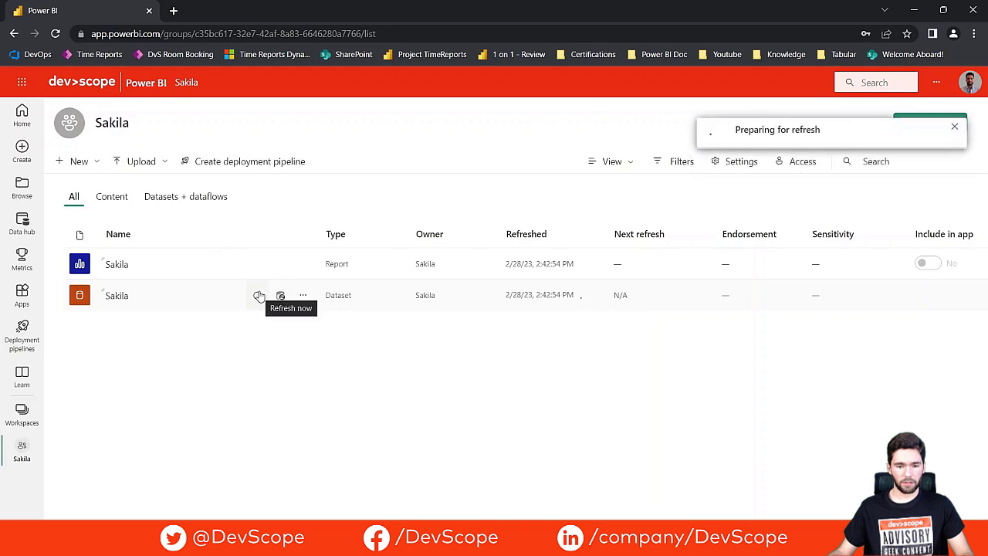